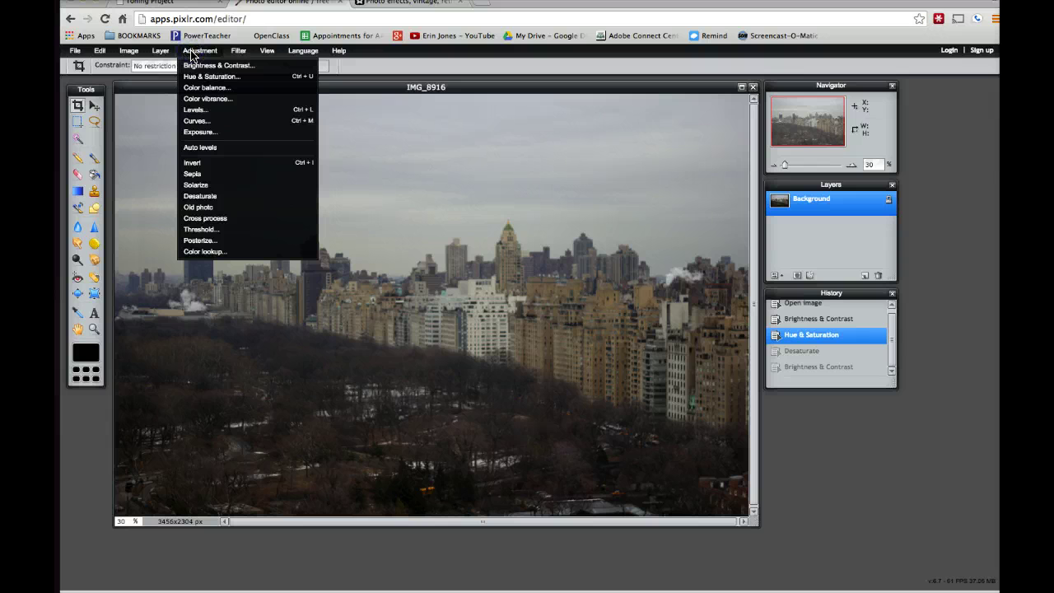
- Desaturate the photo to black and white and raise its contrast to about 17
click(214, 198)
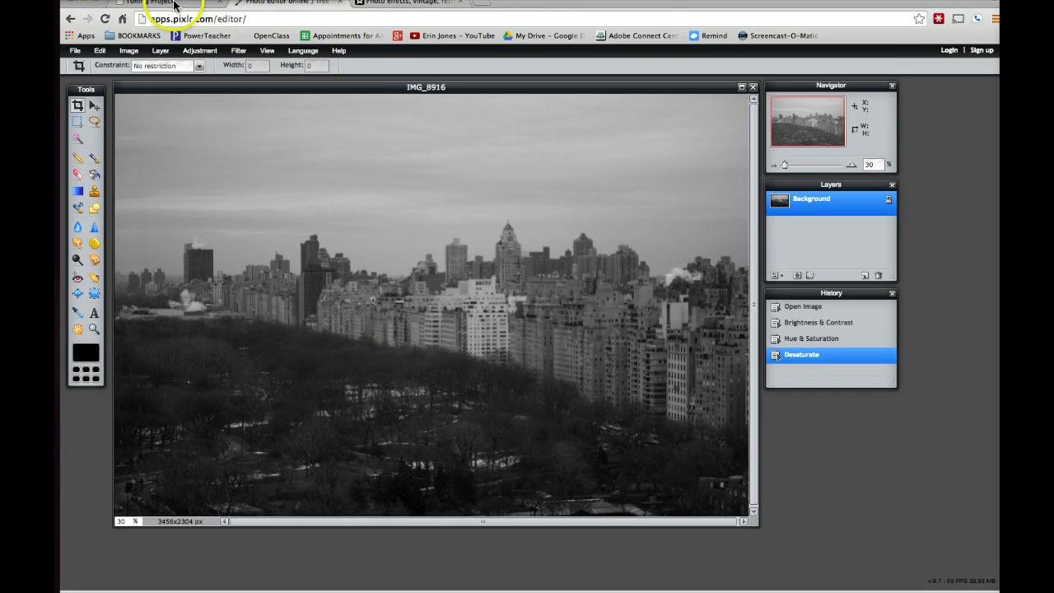
click(200, 52)
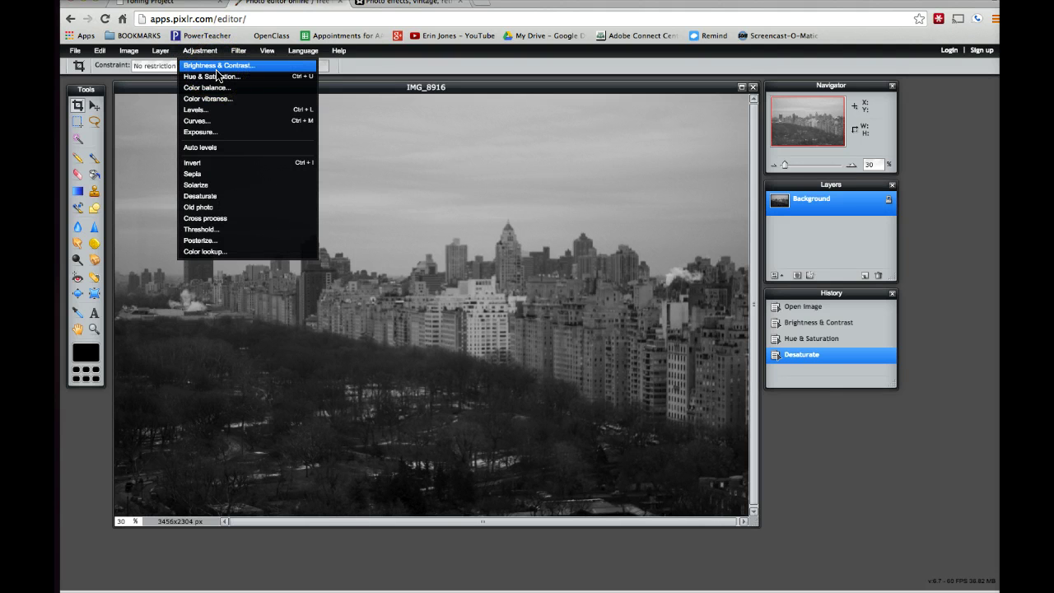
click(217, 69)
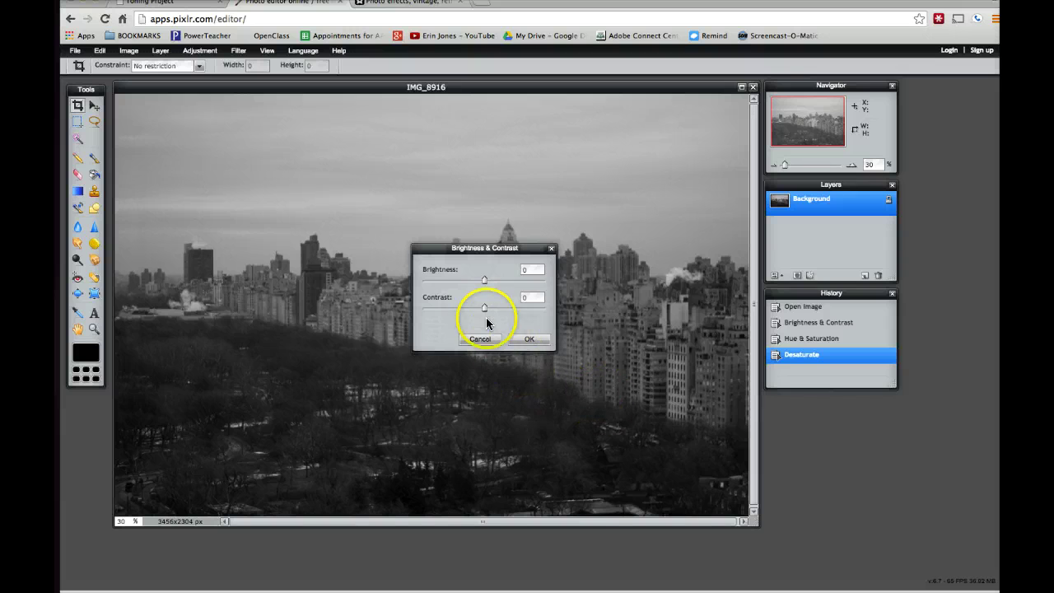
drag(485, 309, 492, 310)
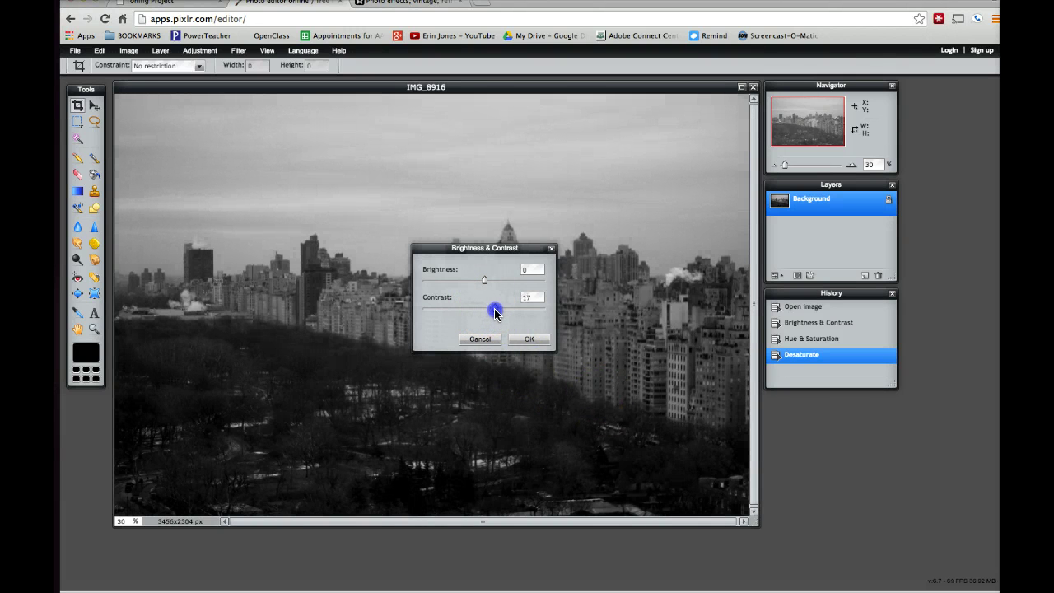
click(523, 338)
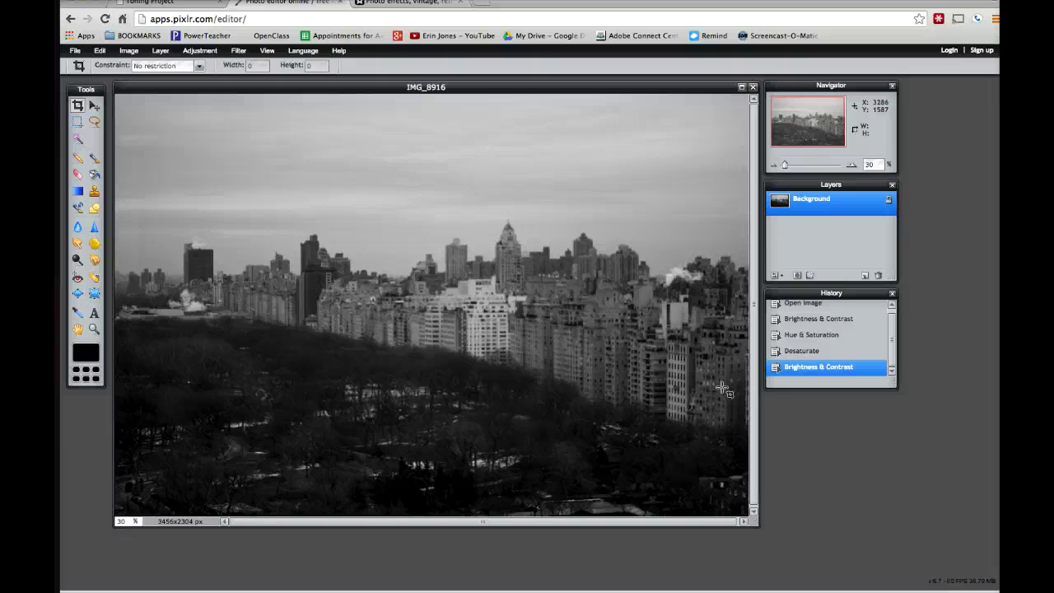
- Start a Hue & Saturation adjustment on the black-and-white photo with Colorize turned on
click(196, 54)
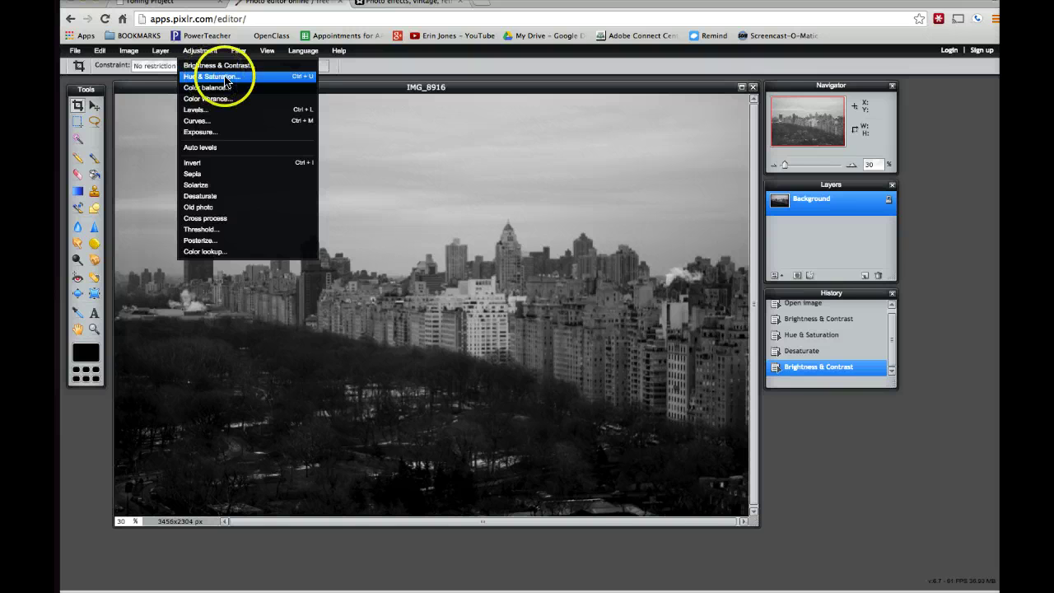
click(231, 78)
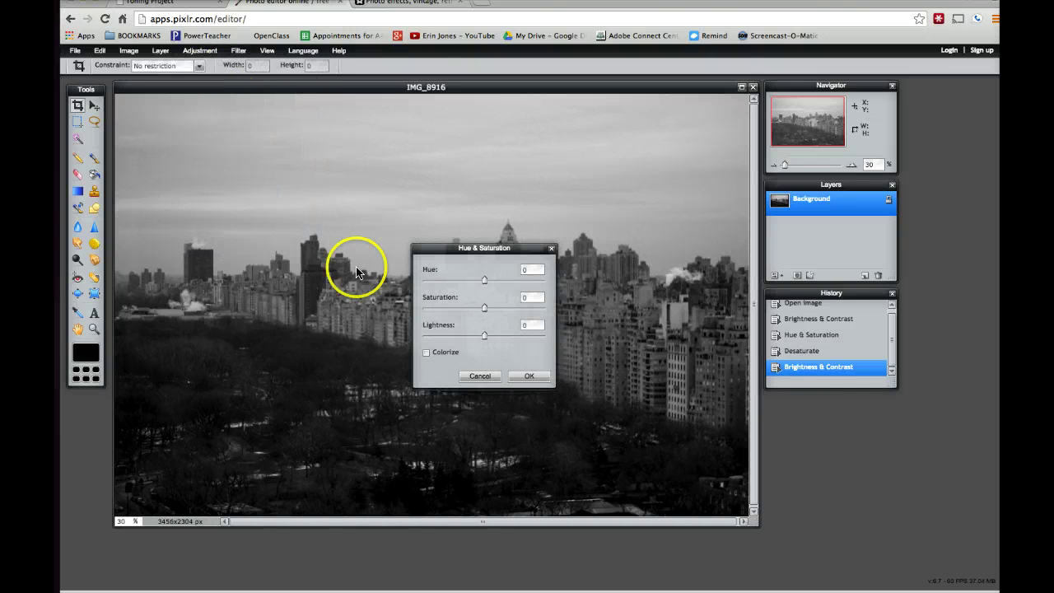
click(425, 353)
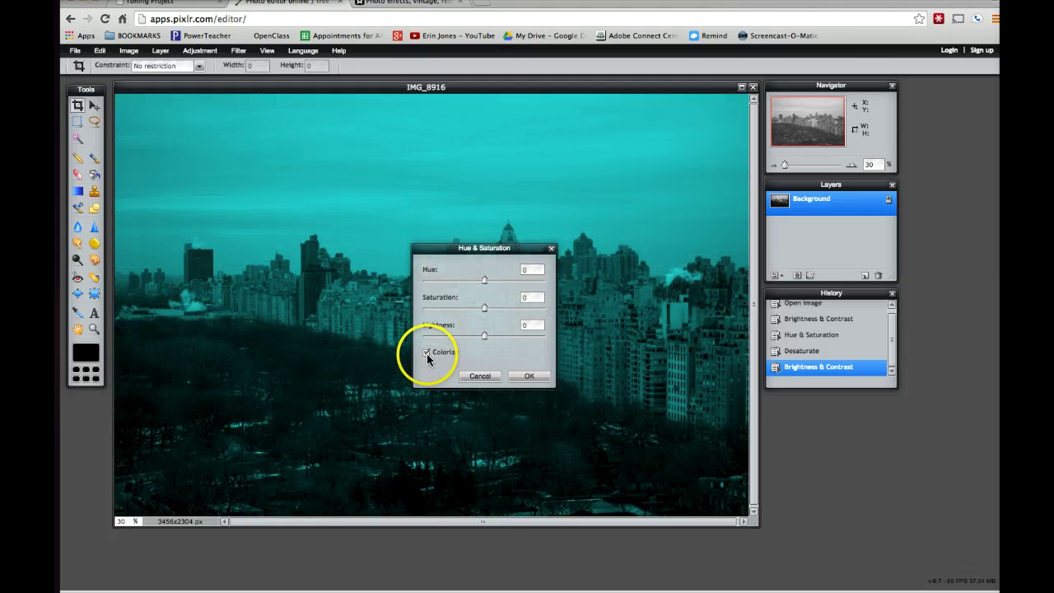
click(427, 353)
click(426, 353)
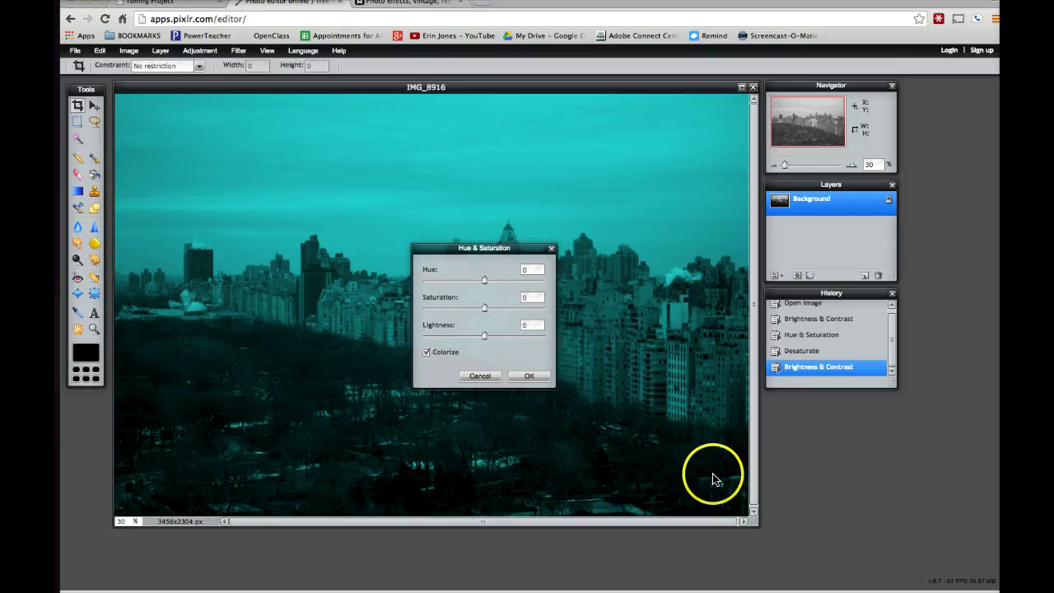
- Try different tints by lowering the hue to about -167 for red and raising it to 43 for blue
click(484, 283)
drag(476, 284, 428, 284)
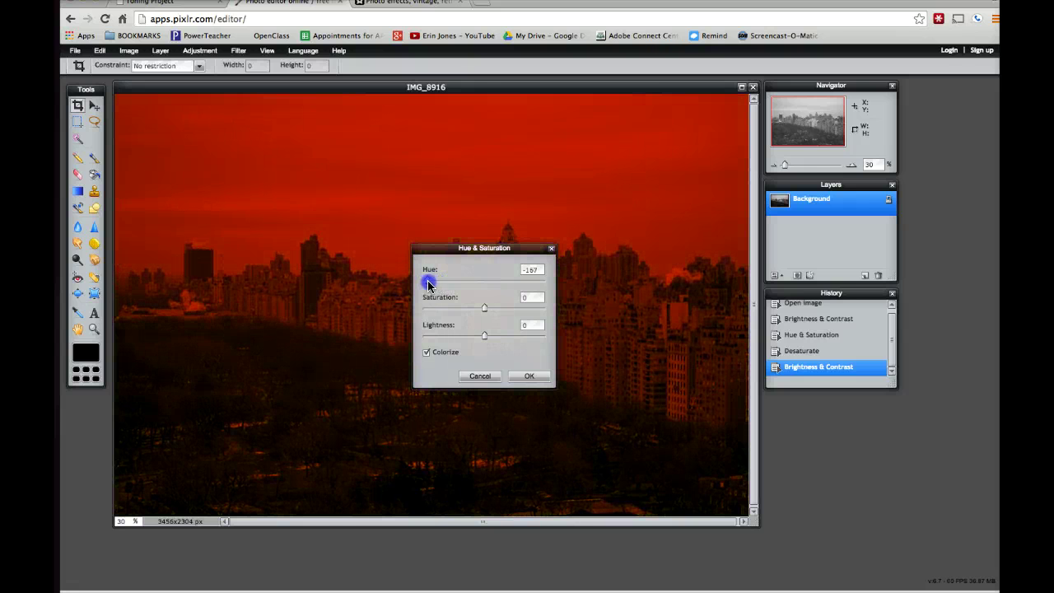
drag(427, 285, 499, 292)
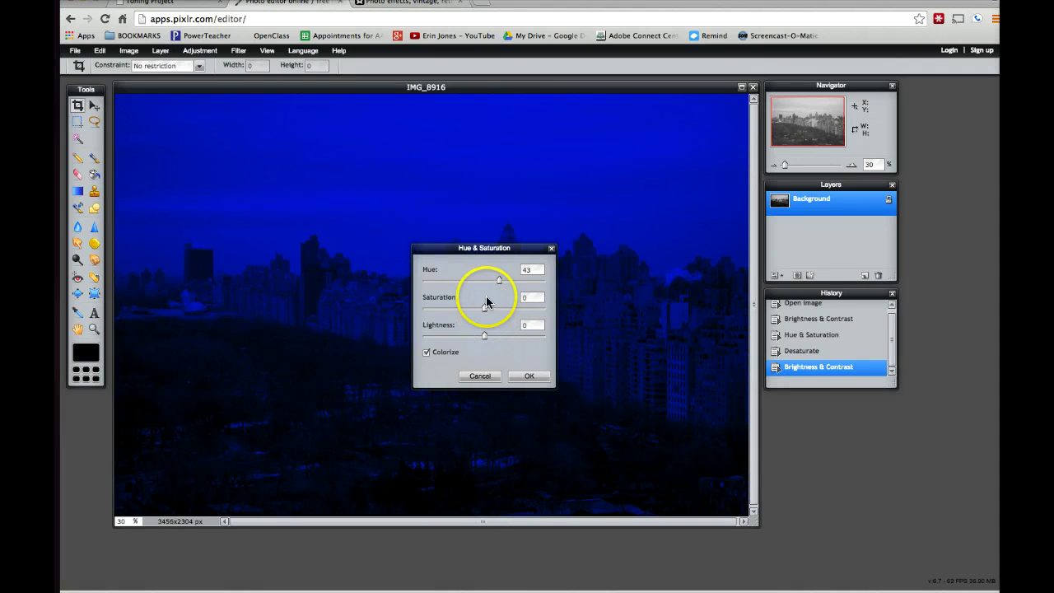
- Tint the photo green with hue -13, saturation -23 and lightness 10, and apply the adjustment
drag(486, 247, 607, 314)
click(607, 374)
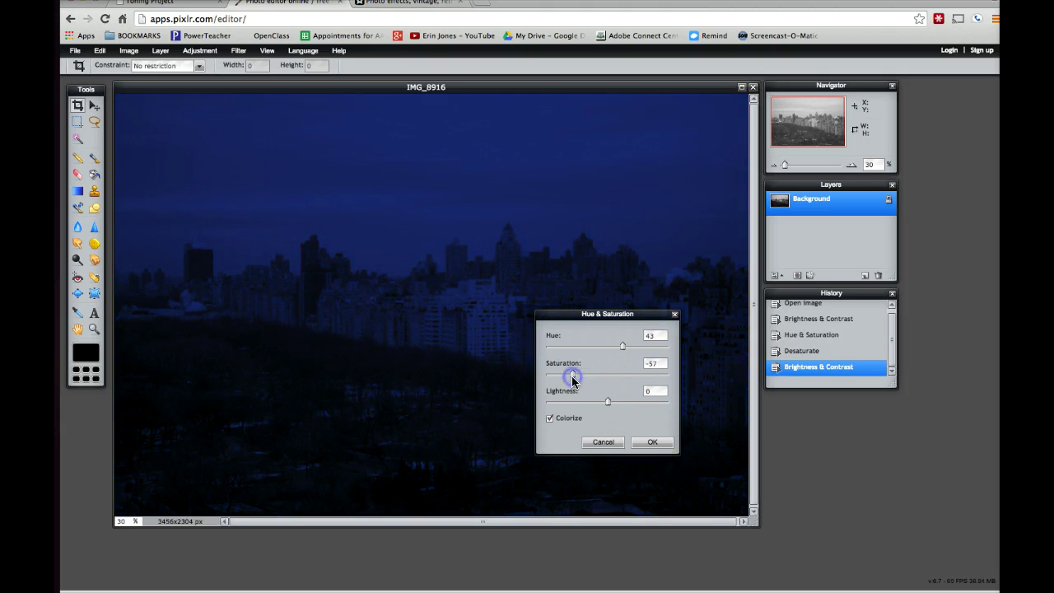
drag(607, 402, 594, 375)
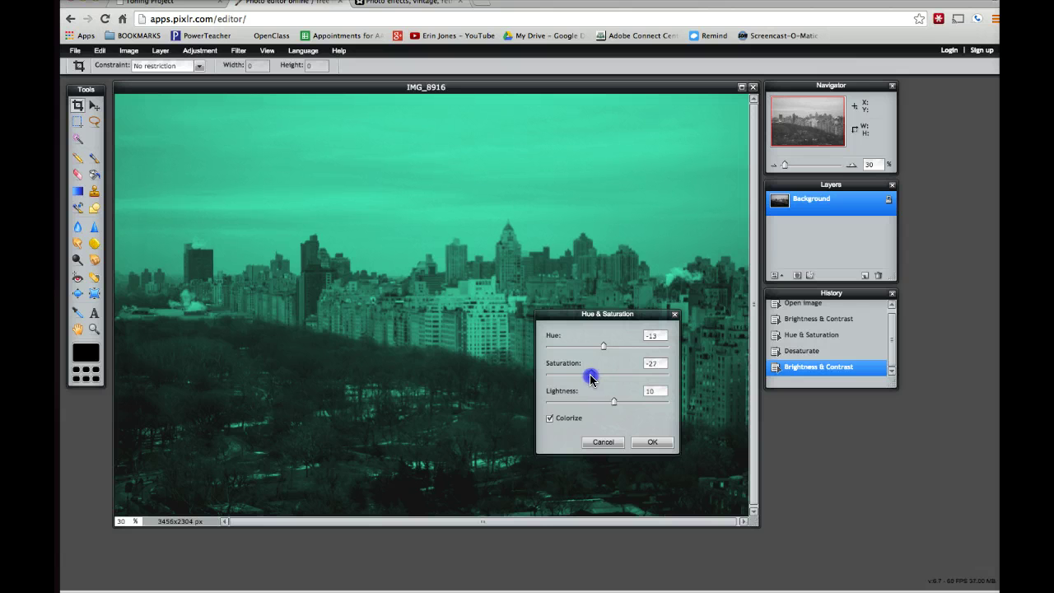
drag(588, 377, 539, 376)
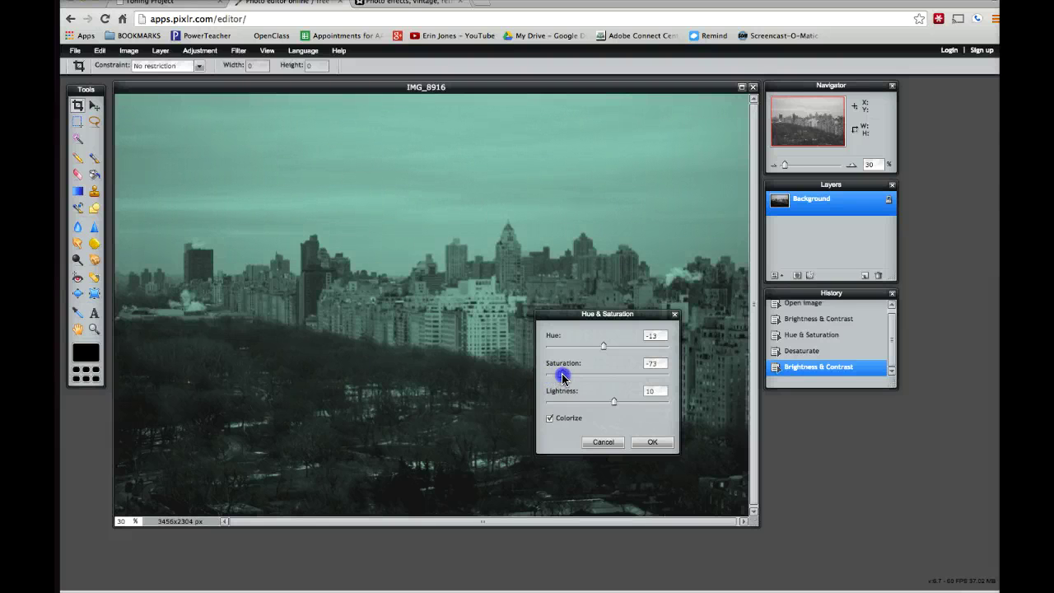
drag(563, 378, 594, 385)
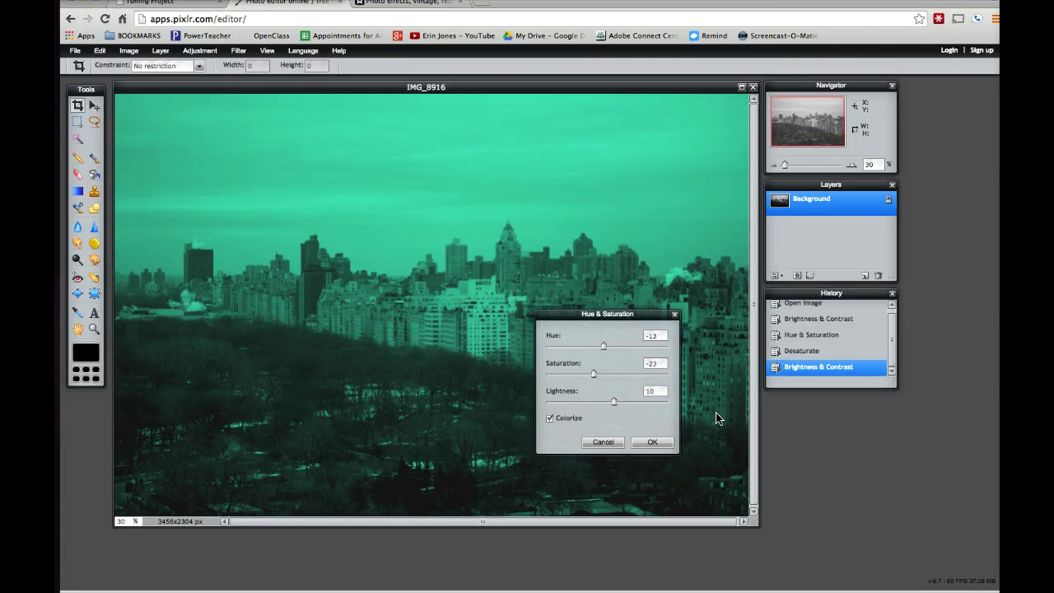
click(665, 441)
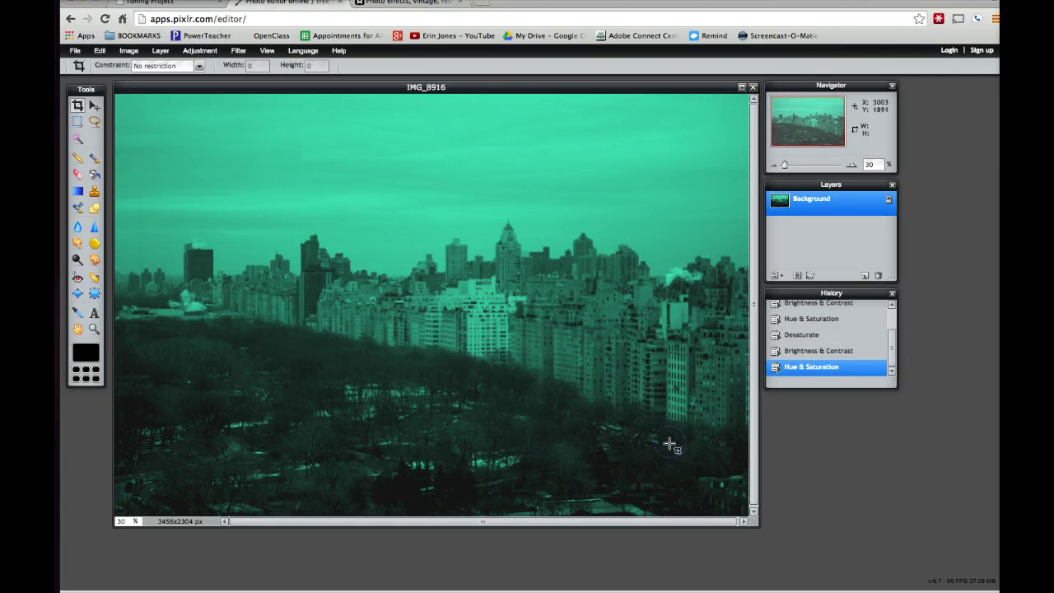
click(75, 50)
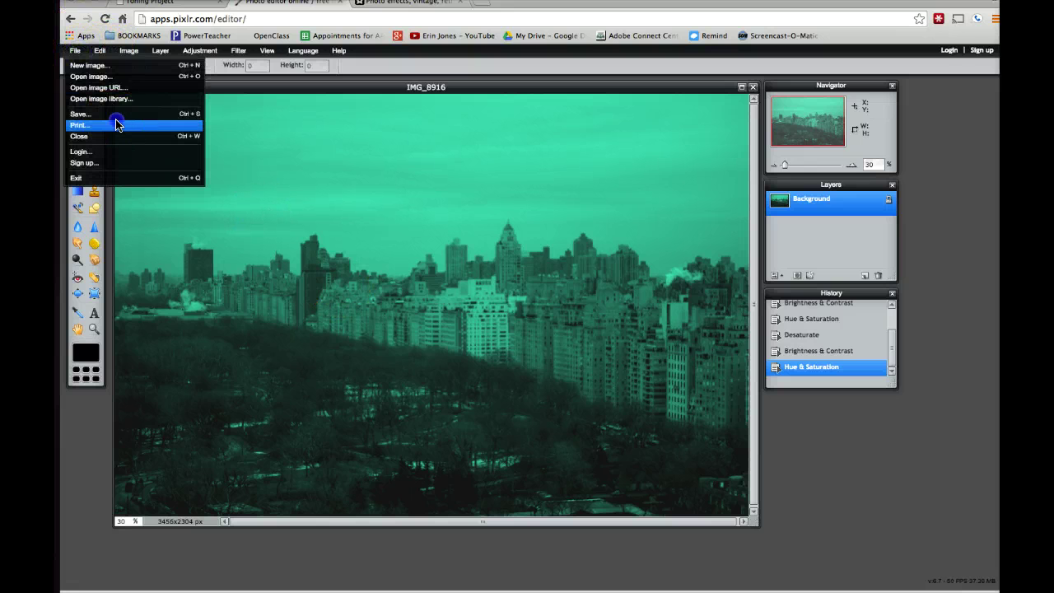
click(111, 124)
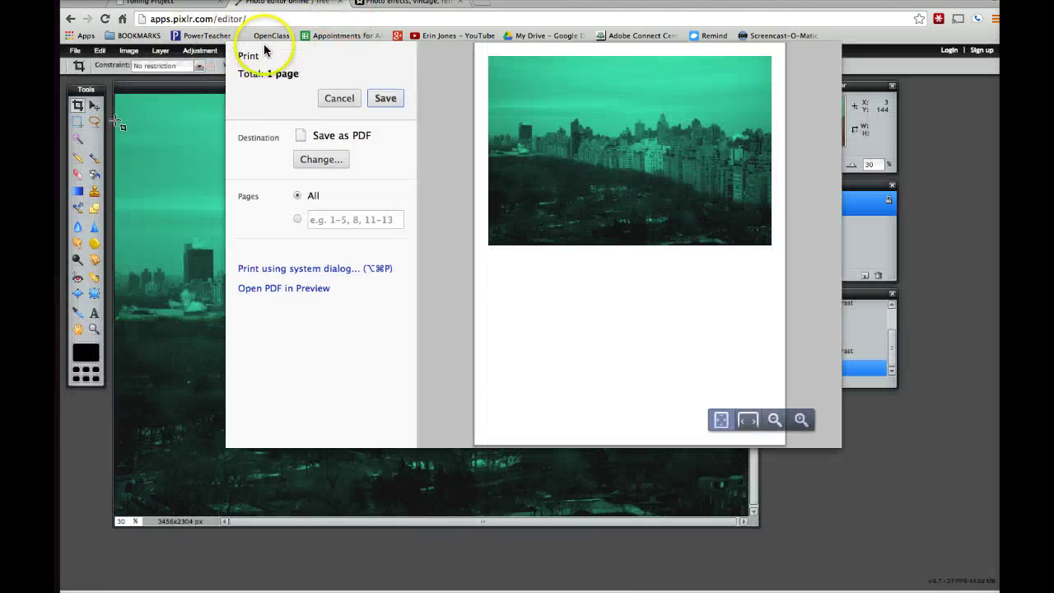
click(345, 100)
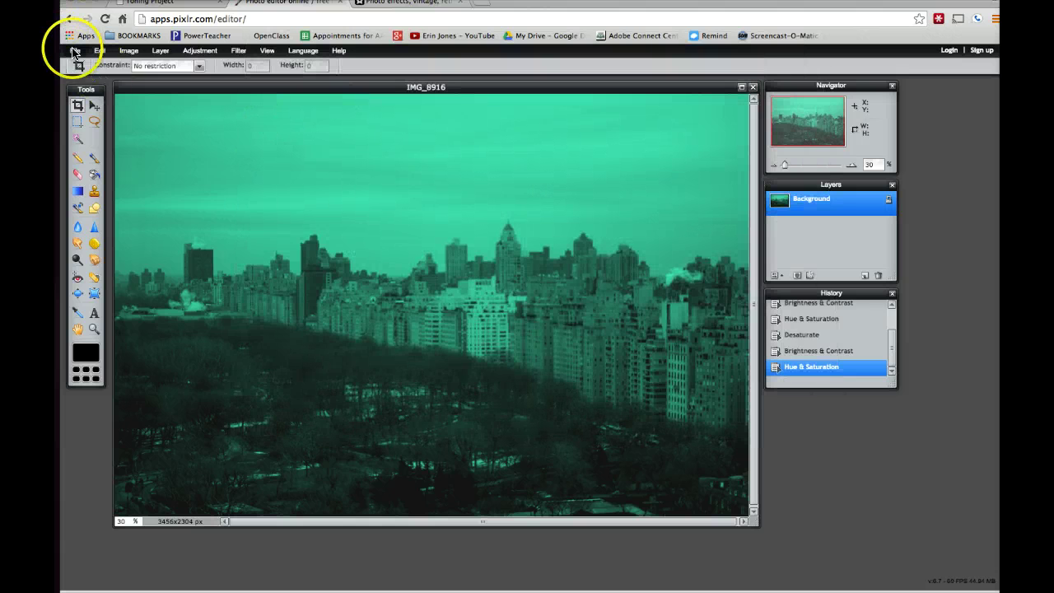
- Set up saving IMG_8916 to the computer as a JPEG at quality 100, and cancel the save
click(75, 51)
click(106, 113)
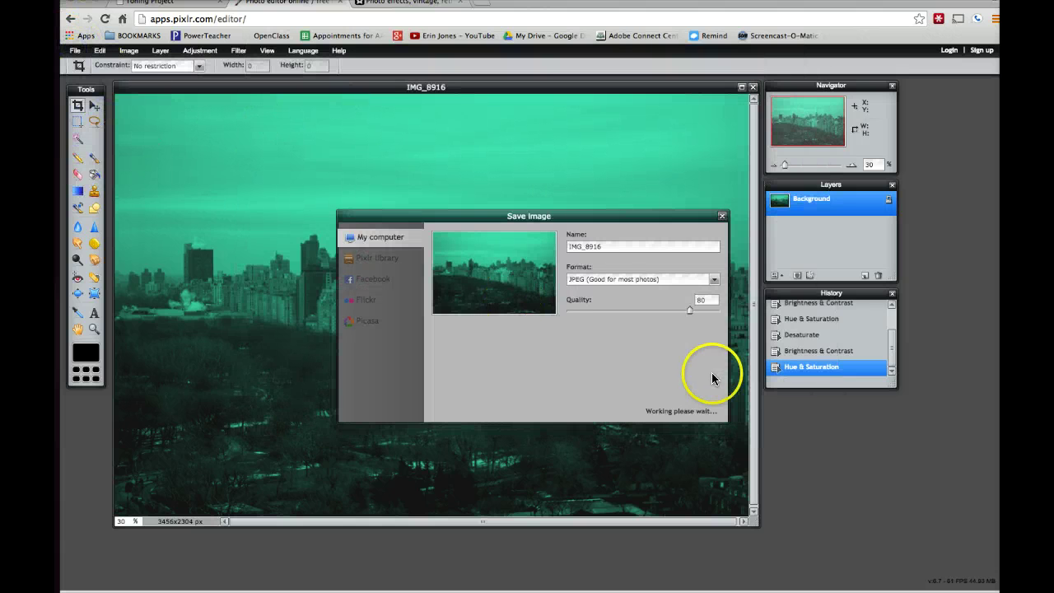
drag(689, 310, 721, 311)
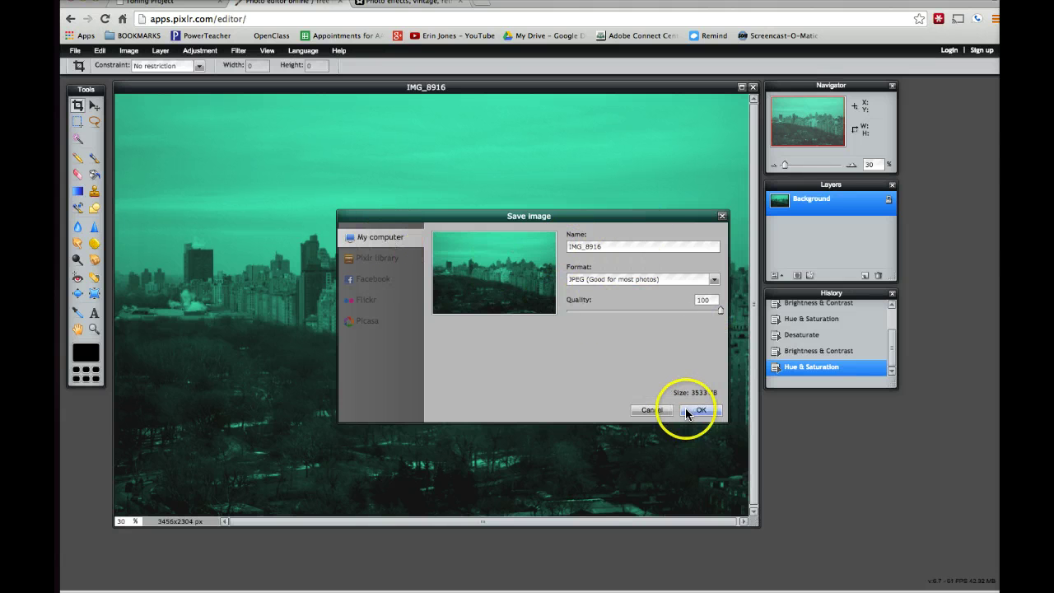
click(652, 410)
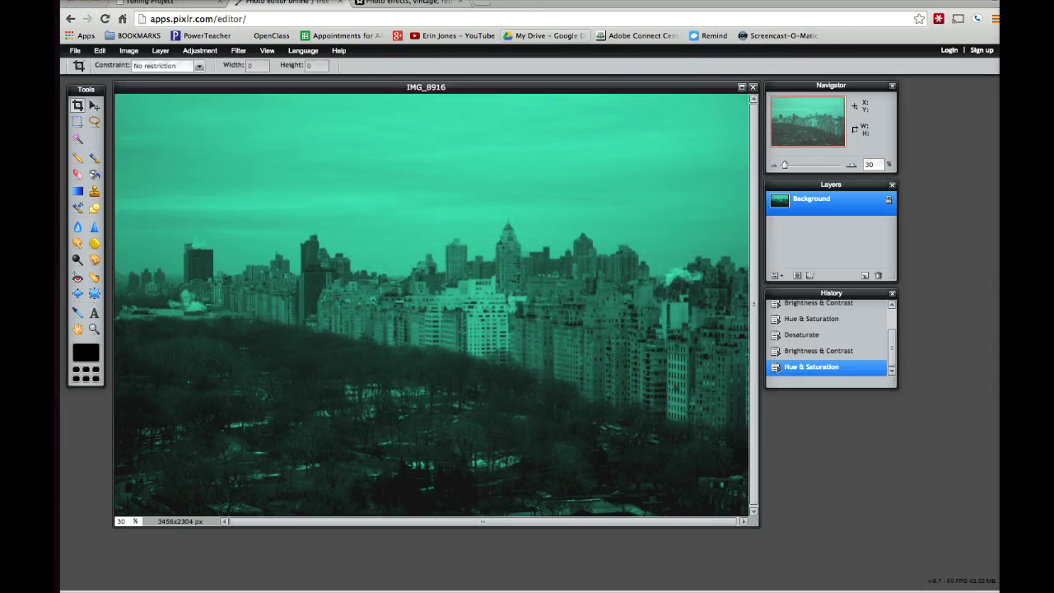
- Switch to the Pixlr-o-matic page, return to the Pixlr home page and launch the O-matic web app from there
click(399, 7)
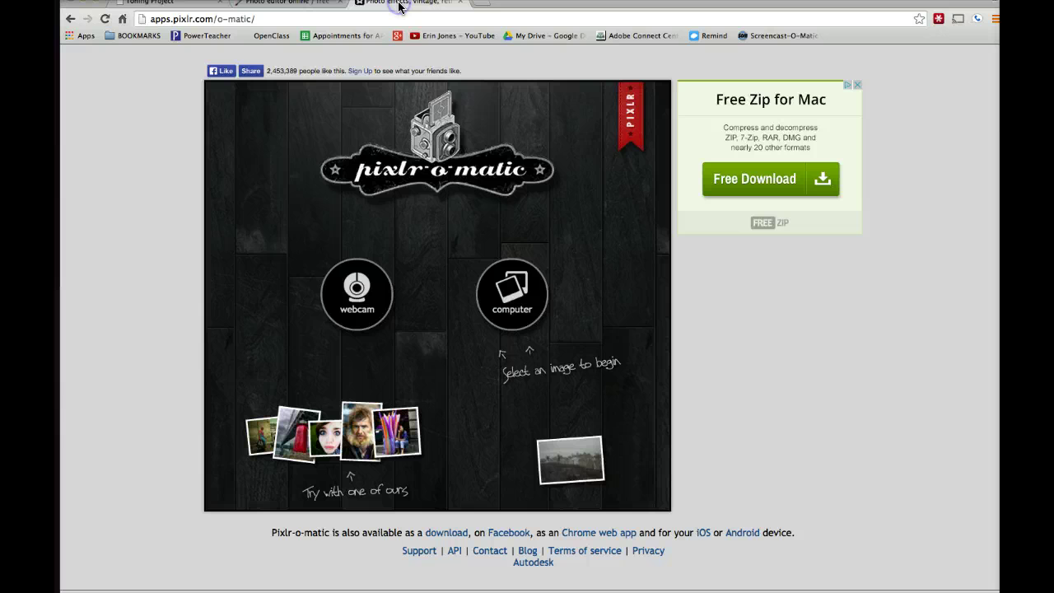
click(70, 18)
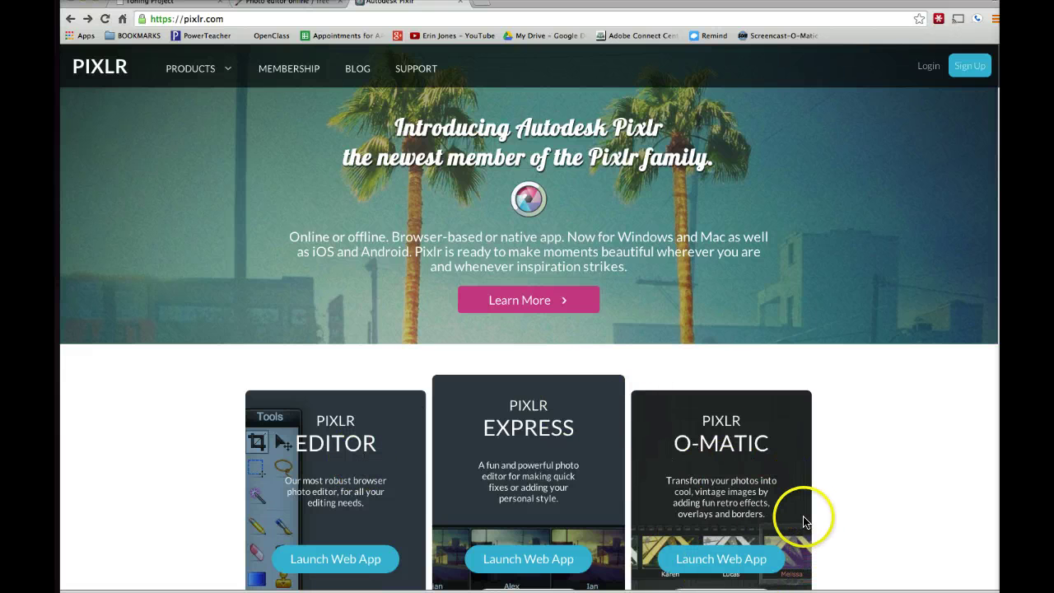
scroll(830, 520, down, 2)
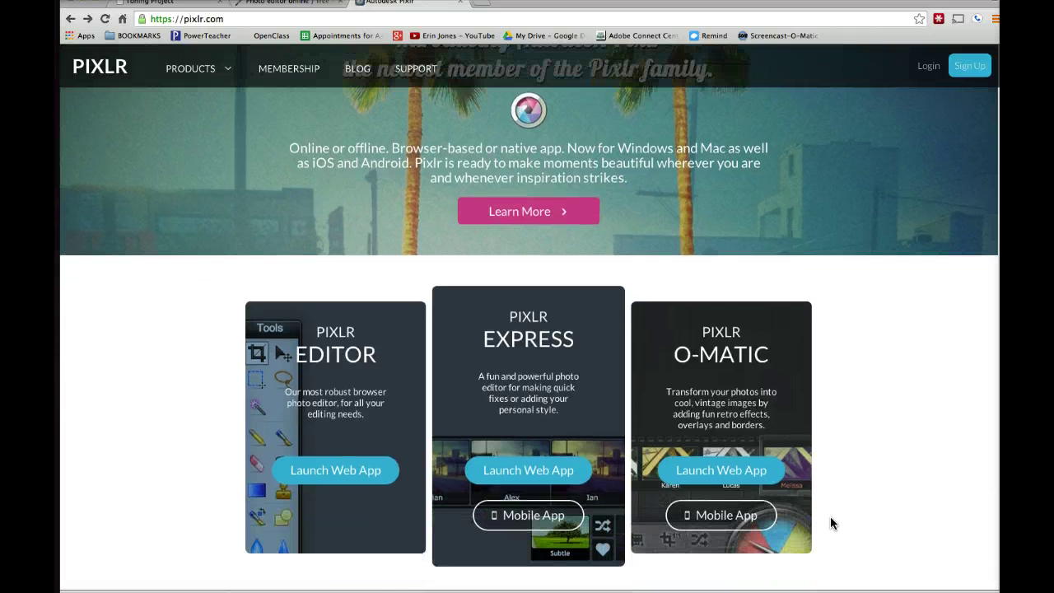
click(744, 472)
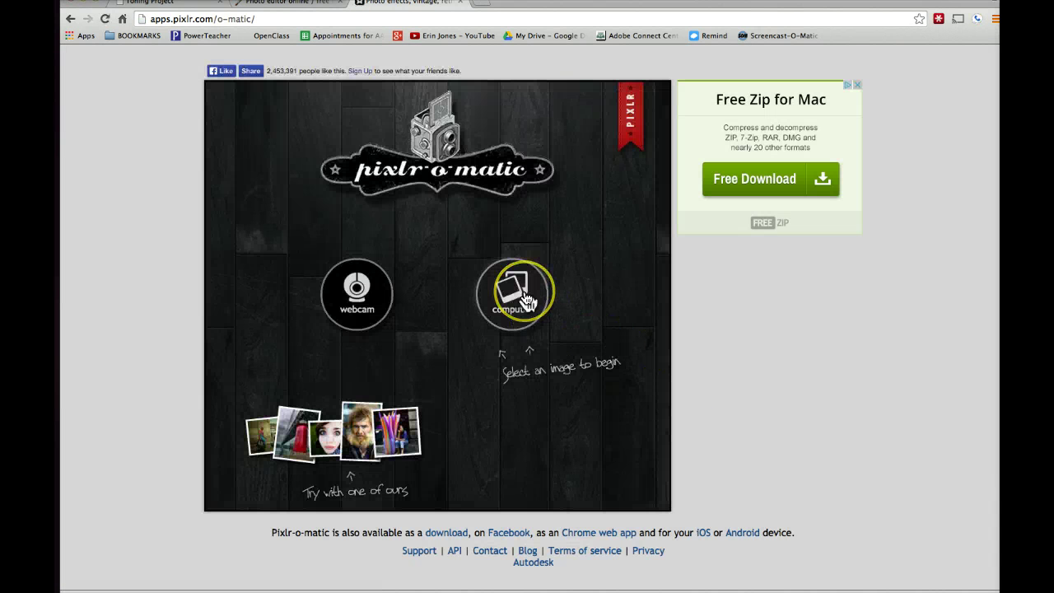
- Load IMG_8916.JPG from the NYC folder on the computer into Pixlr-o-matic
click(524, 298)
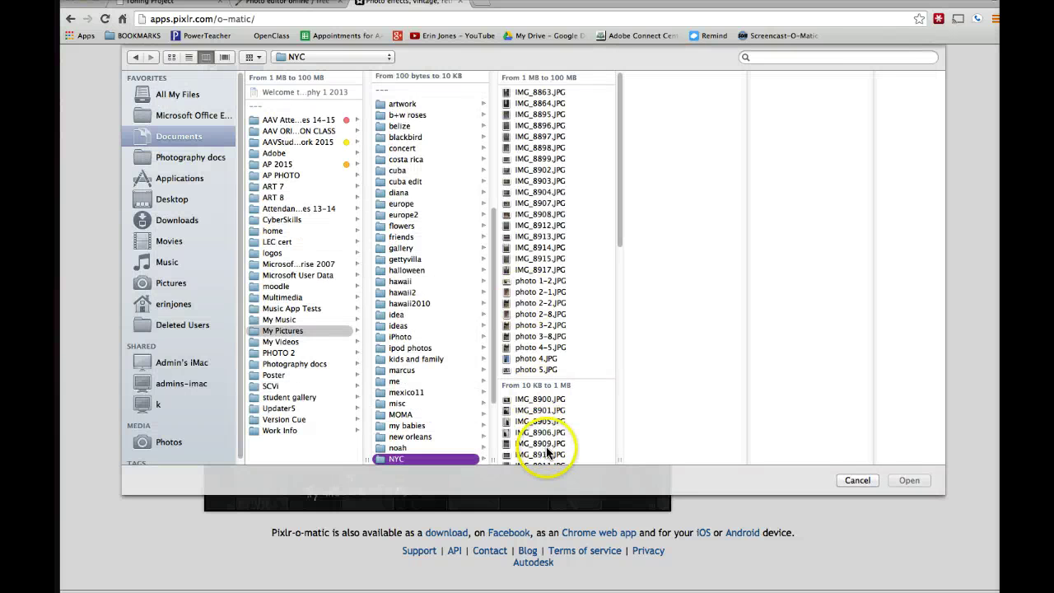
scroll(547, 451, down, 3)
scroll(547, 453, down, 1)
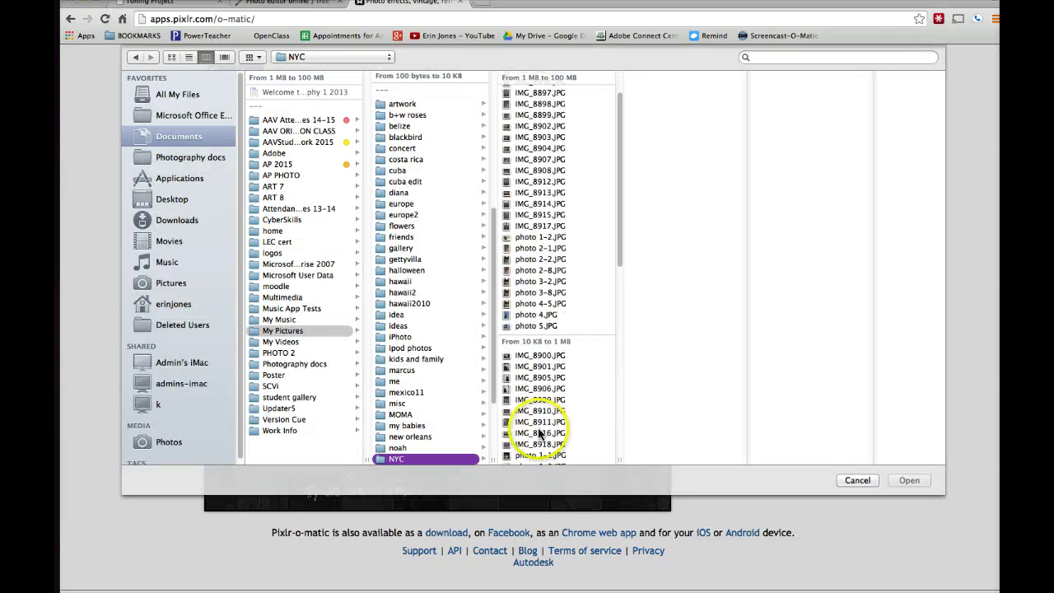
click(543, 434)
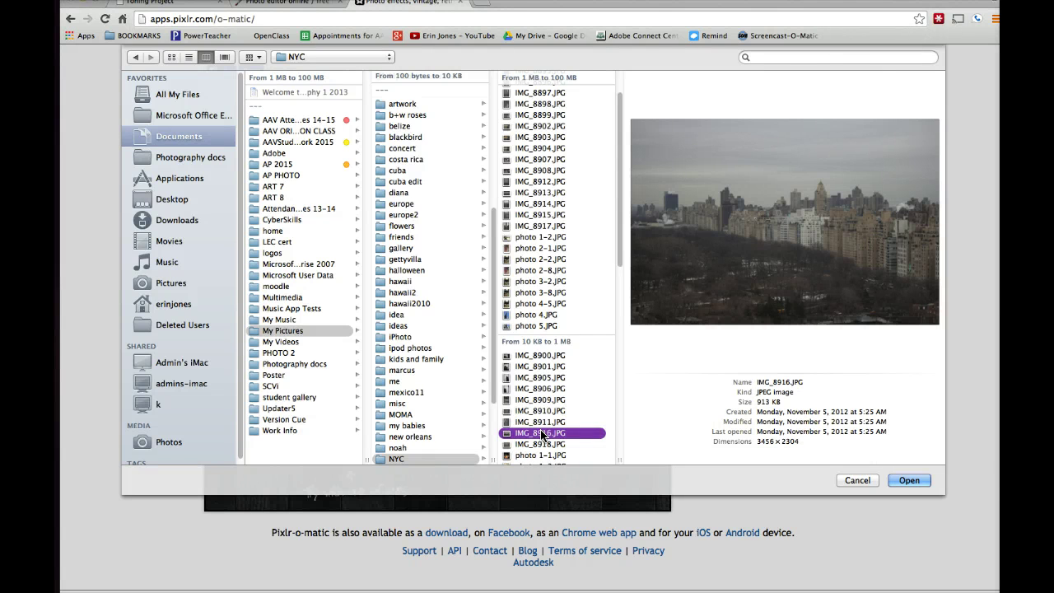
click(911, 479)
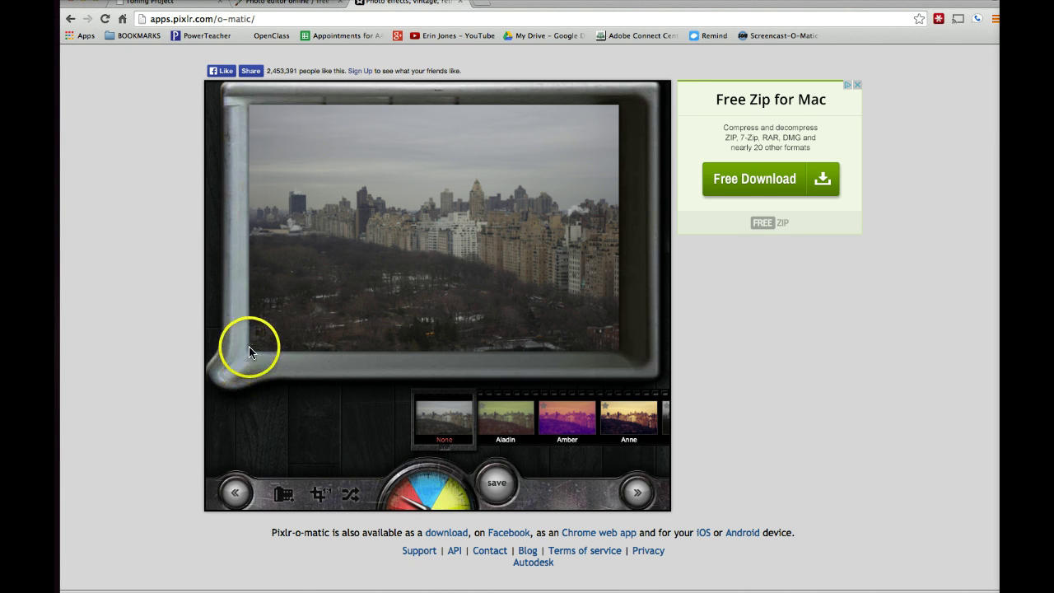
mouse_move(521, 298)
mouse_down()
mouse_move(299, 279)
mouse_move(335, 224)
mouse_move(501, 292)
mouse_move(543, 247)
mouse_move(296, 239)
mouse_move(228, 200)
mouse_move(468, 195)
mouse_move(598, 223)
mouse_move(593, 213)
mouse_move(473, 224)
mouse_move(301, 317)
mouse_move(608, 264)
mouse_move(610, 184)
mouse_move(502, 264)
mouse_move(365, 311)
mouse_move(574, 334)
mouse_up()
mouse_move(568, 334)
mouse_down()
mouse_move(394, 381)
mouse_move(316, 394)
mouse_up()
mouse_move(369, 362)
mouse_down()
mouse_move(442, 342)
mouse_move(345, 322)
mouse_move(462, 211)
mouse_move(449, 285)
mouse_move(511, 341)
mouse_up()
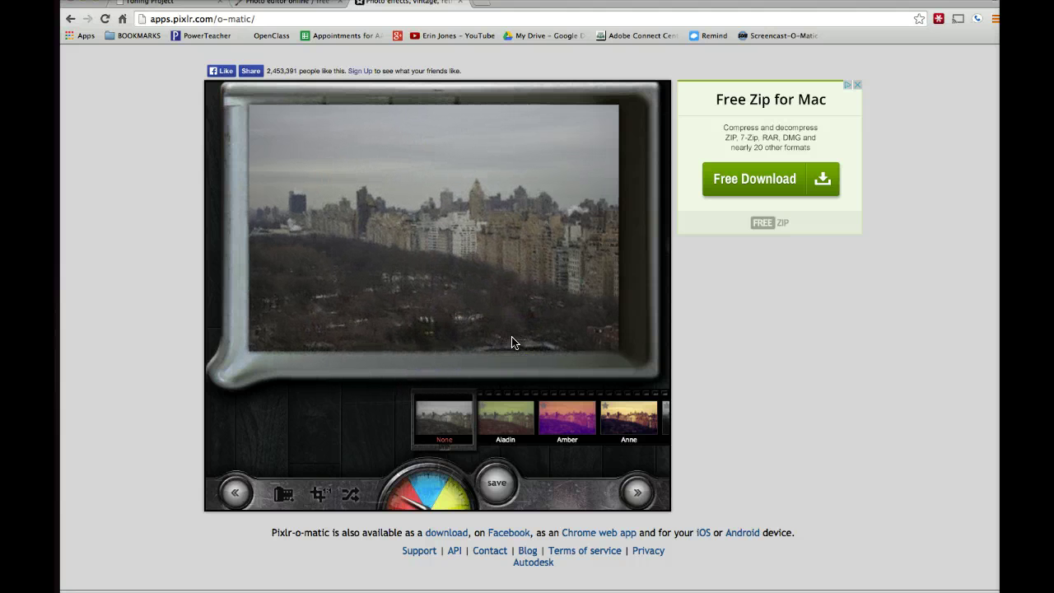
- Preview the colour effects Aladin, Amber, Anne, Antonio, Dean and Harry on the skyline photo
drag(497, 397, 505, 420)
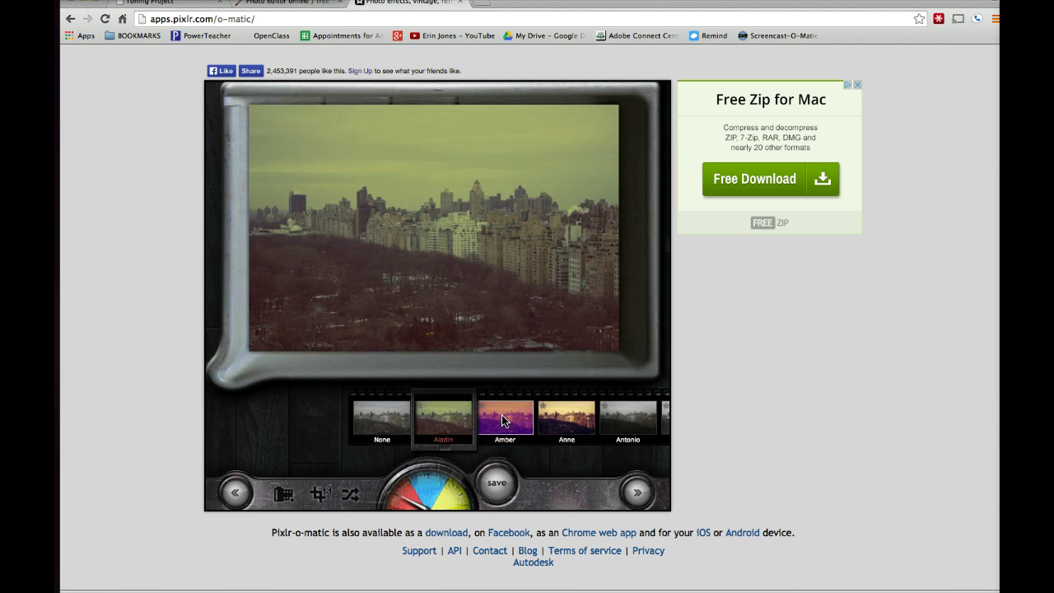
click(505, 419)
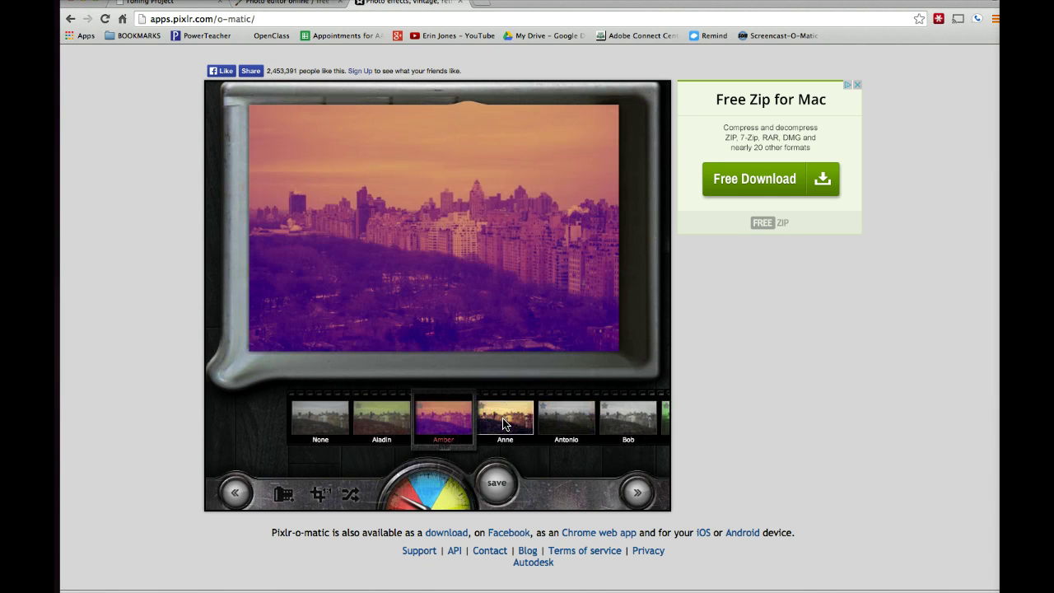
click(505, 422)
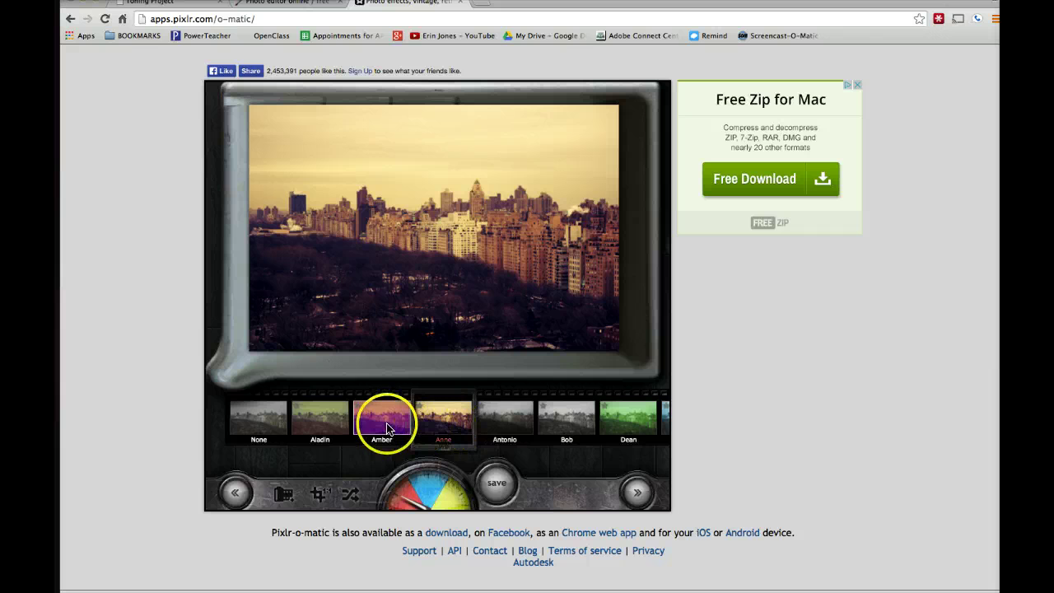
click(340, 426)
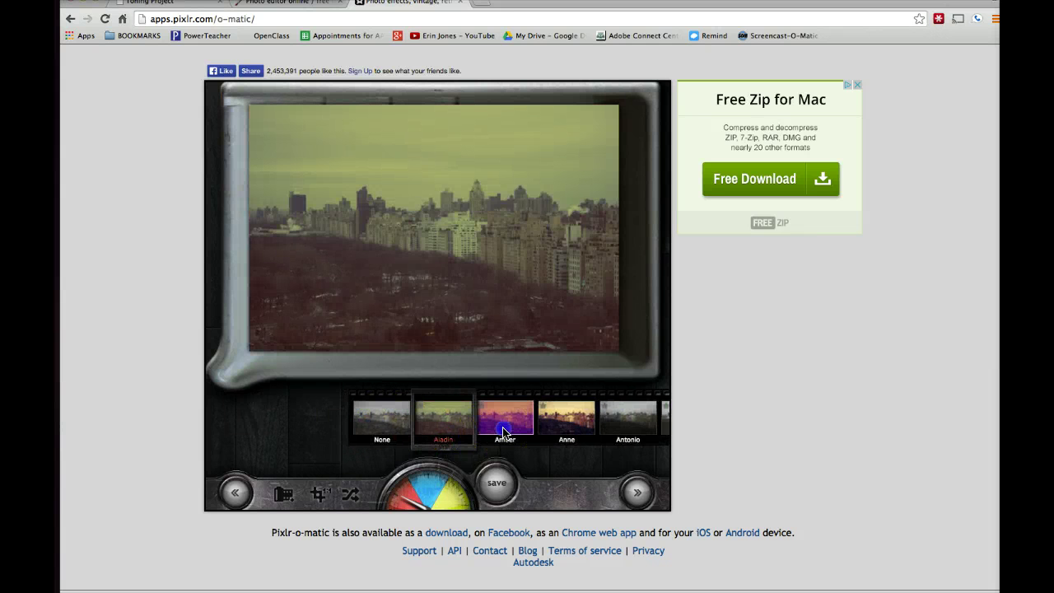
click(571, 430)
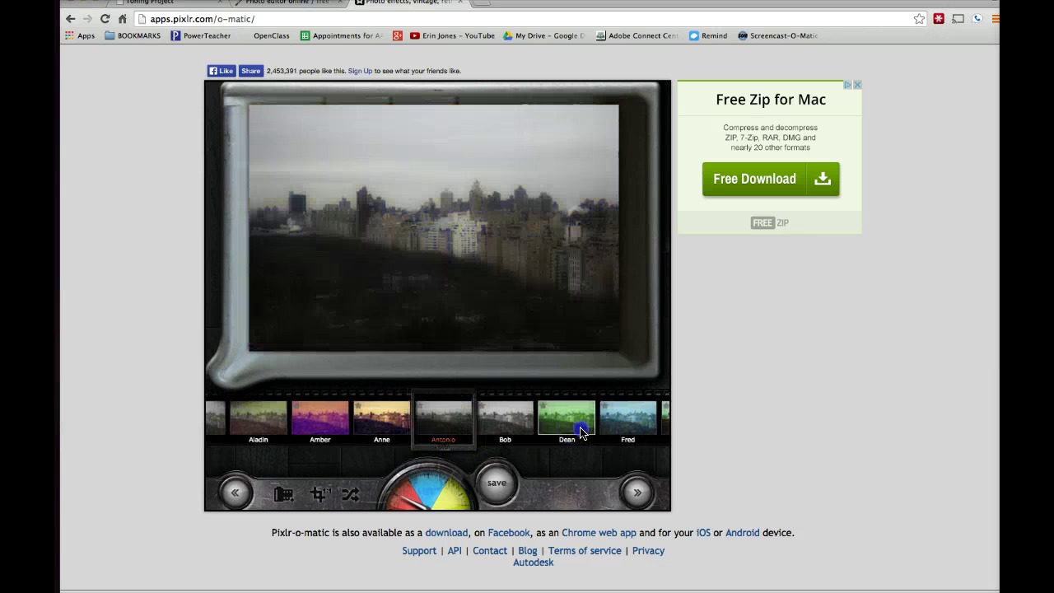
click(578, 432)
click(576, 430)
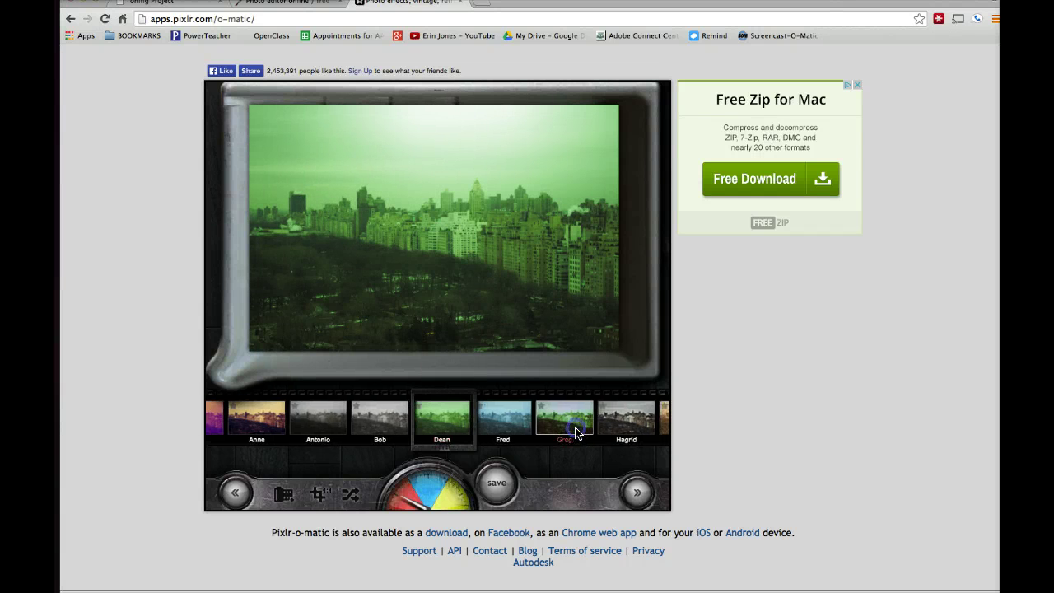
click(577, 432)
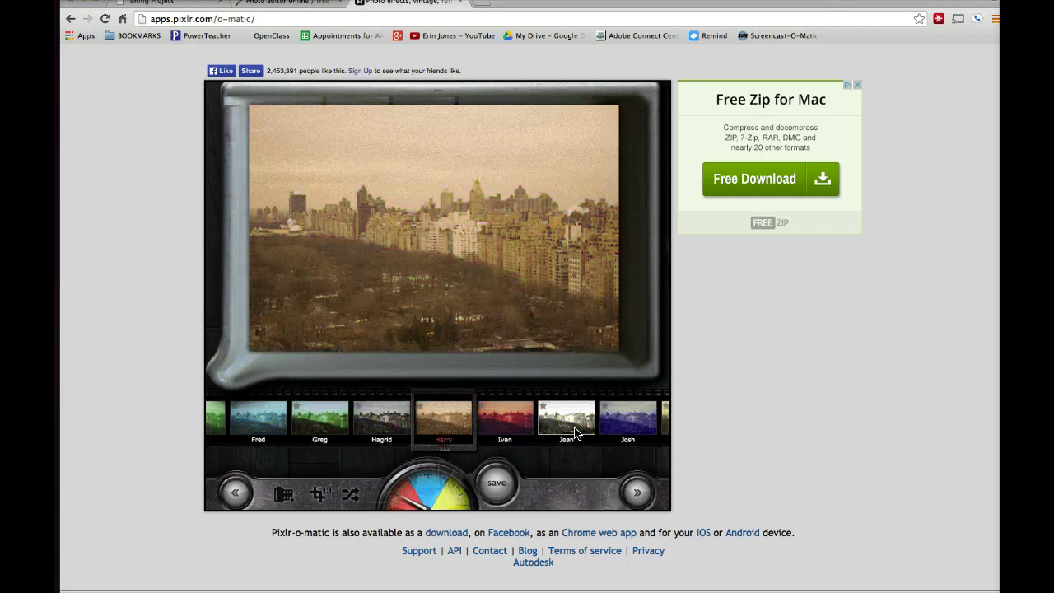
- Try the further colour effects Jean, Karen and Ramona on the skyline photo
click(576, 433)
click(521, 419)
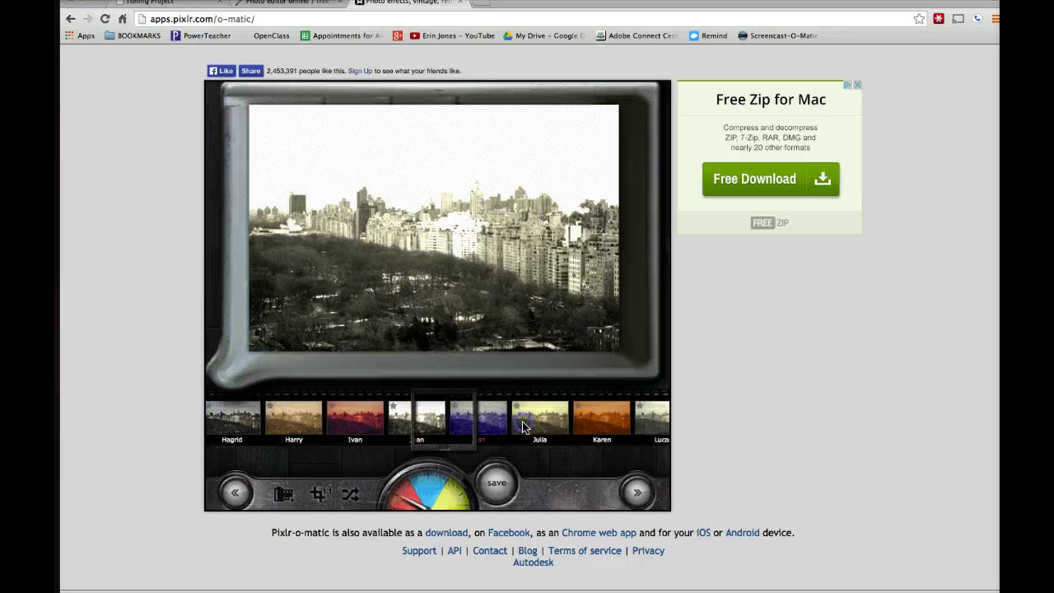
click(553, 426)
click(563, 427)
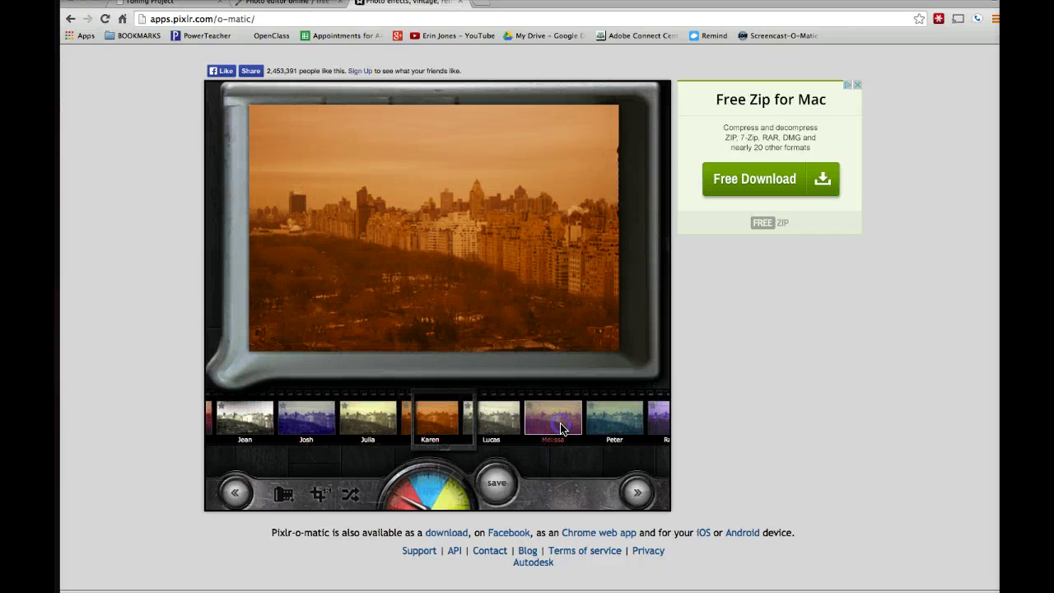
click(564, 427)
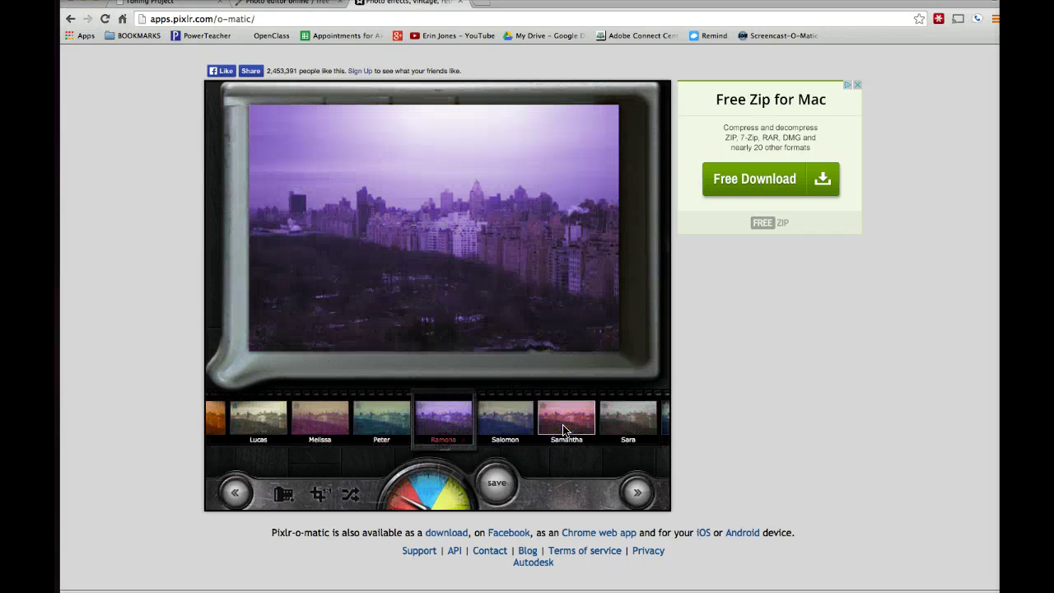
- Try the Samantha and Sophia colour effects, and settle on Salomon for the photo
click(536, 427)
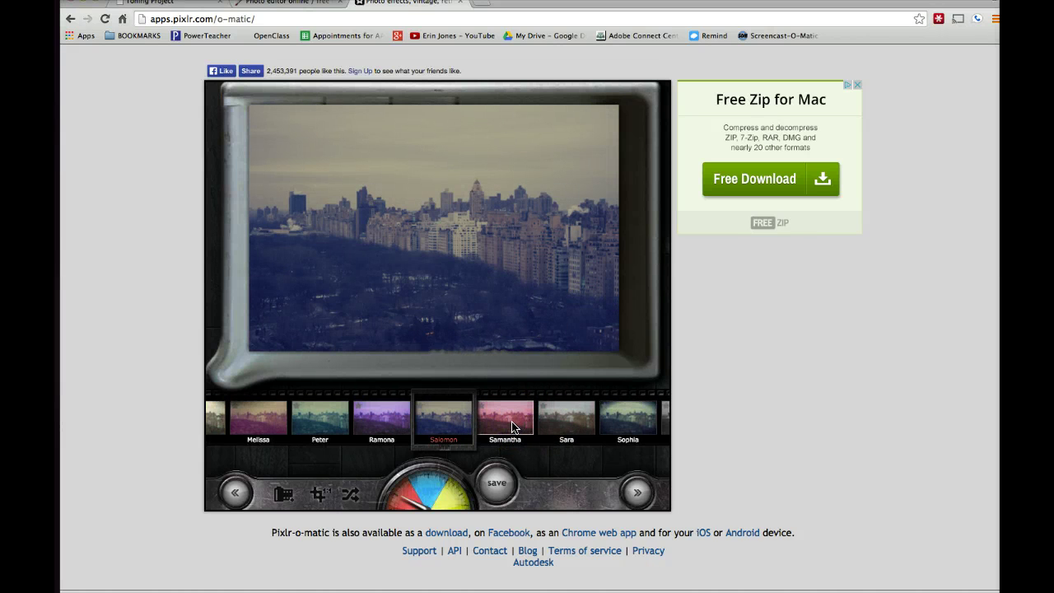
click(511, 426)
click(556, 426)
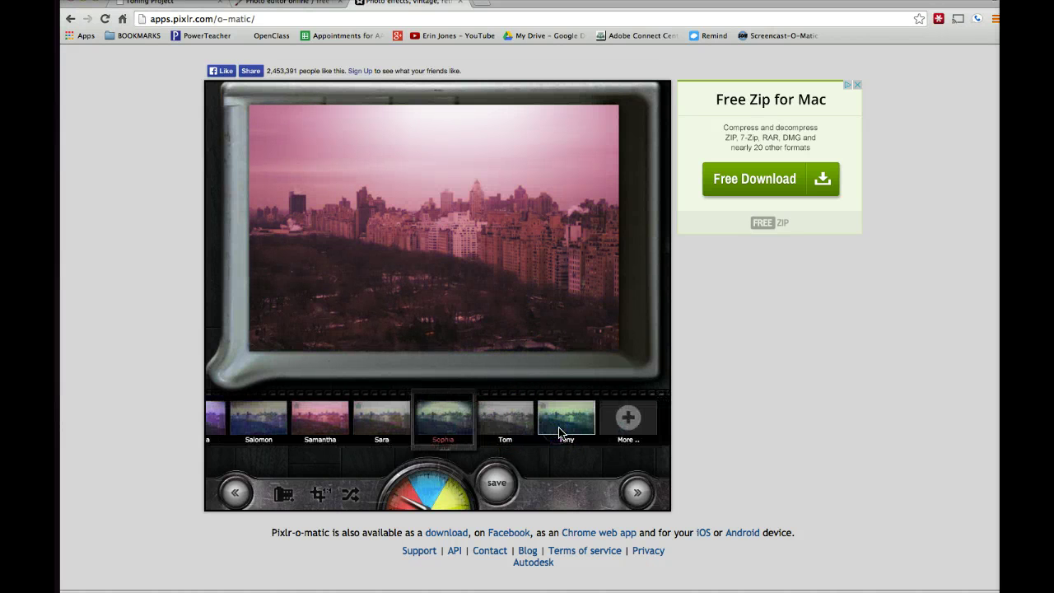
click(382, 433)
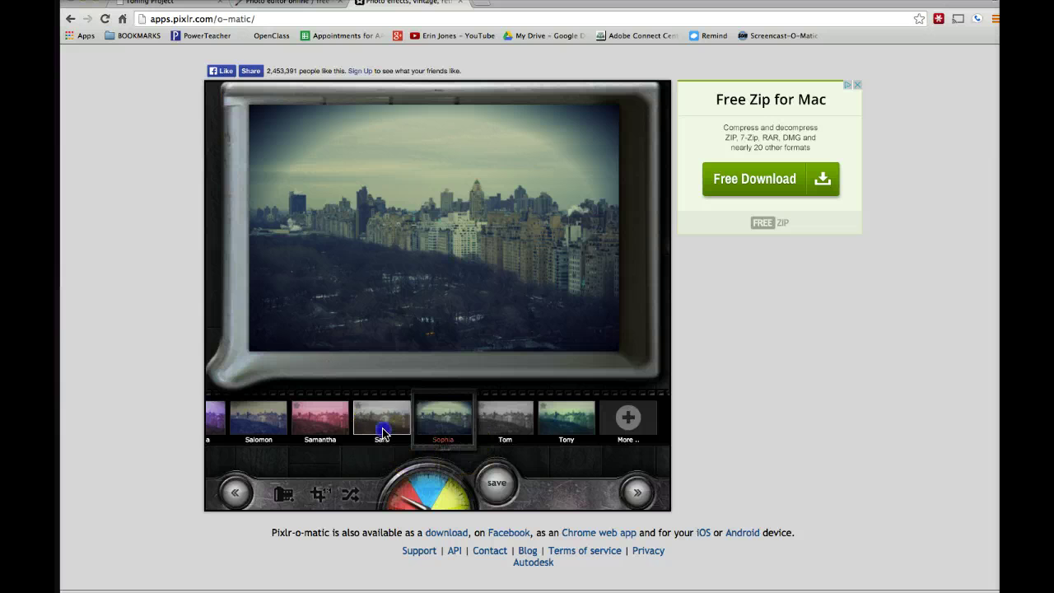
click(337, 426)
- Go to the light overlays and try Bocea, Burn, Devine, Foggy and Glitter on the photo
drag(457, 484, 413, 509)
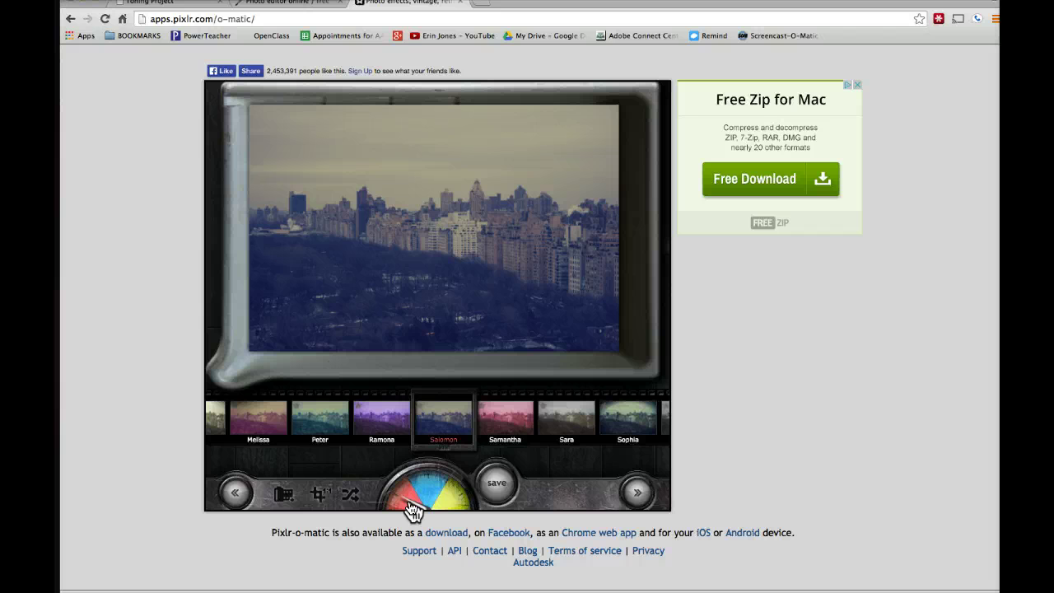
click(418, 498)
click(517, 427)
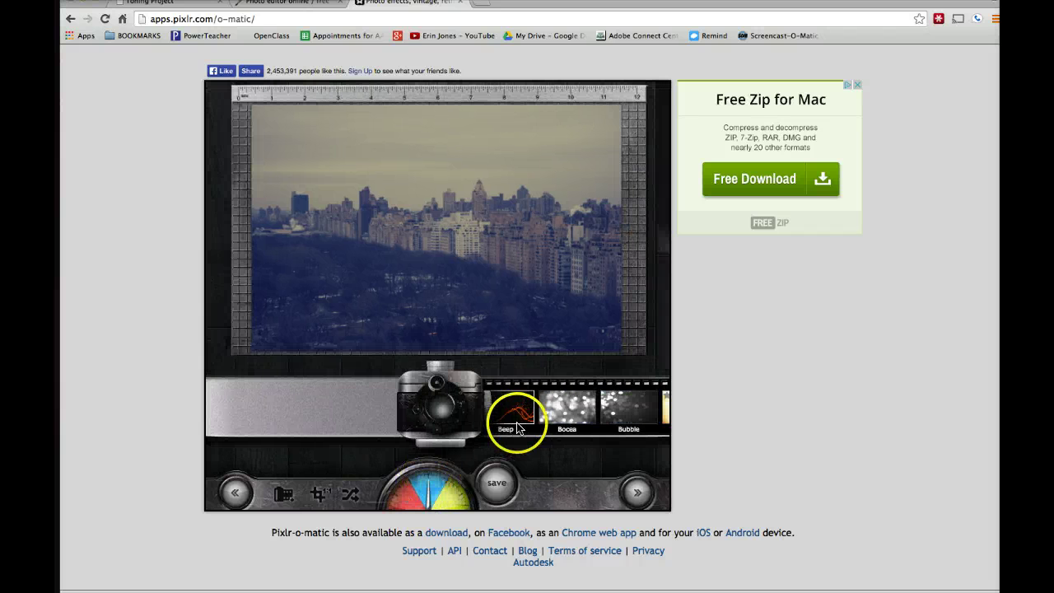
click(523, 407)
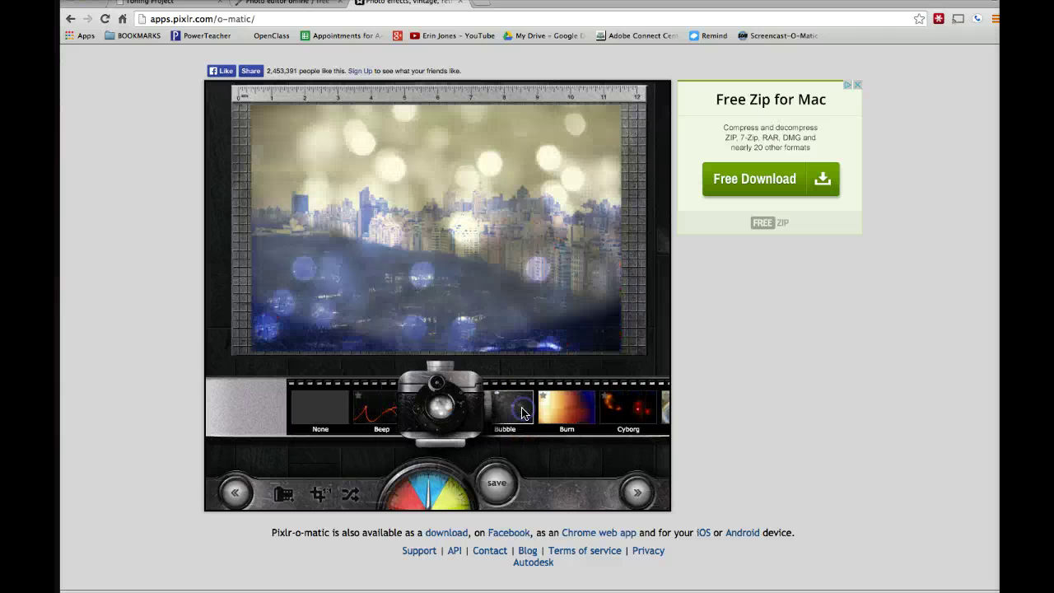
click(554, 412)
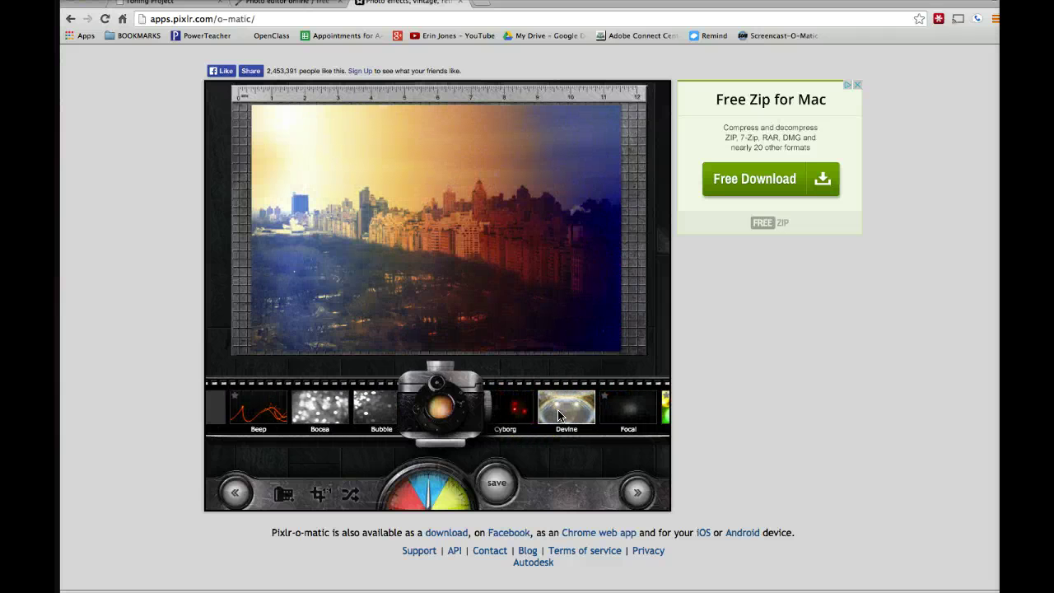
click(558, 414)
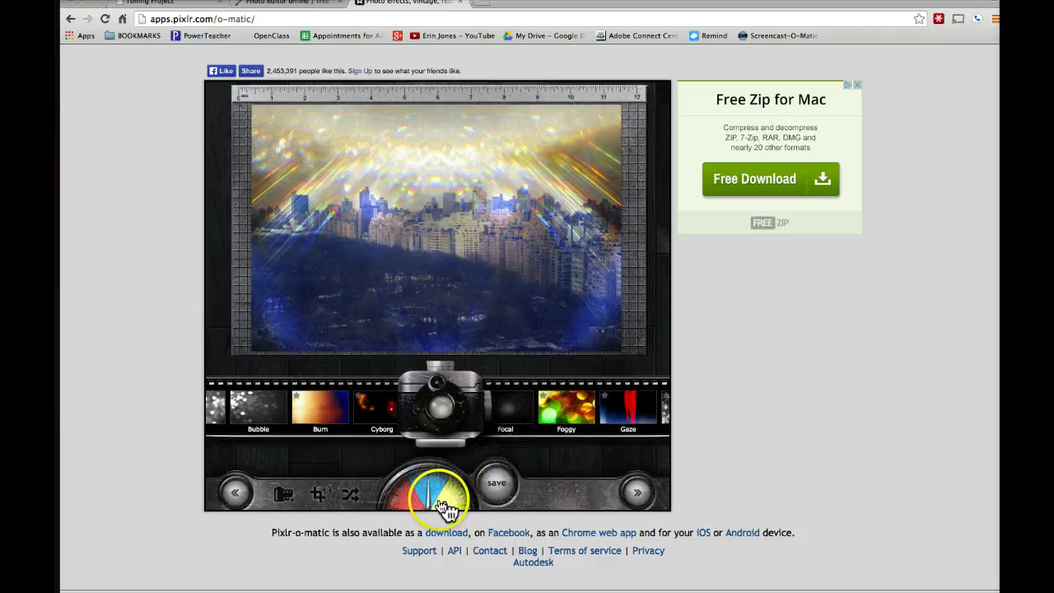
click(569, 425)
click(568, 442)
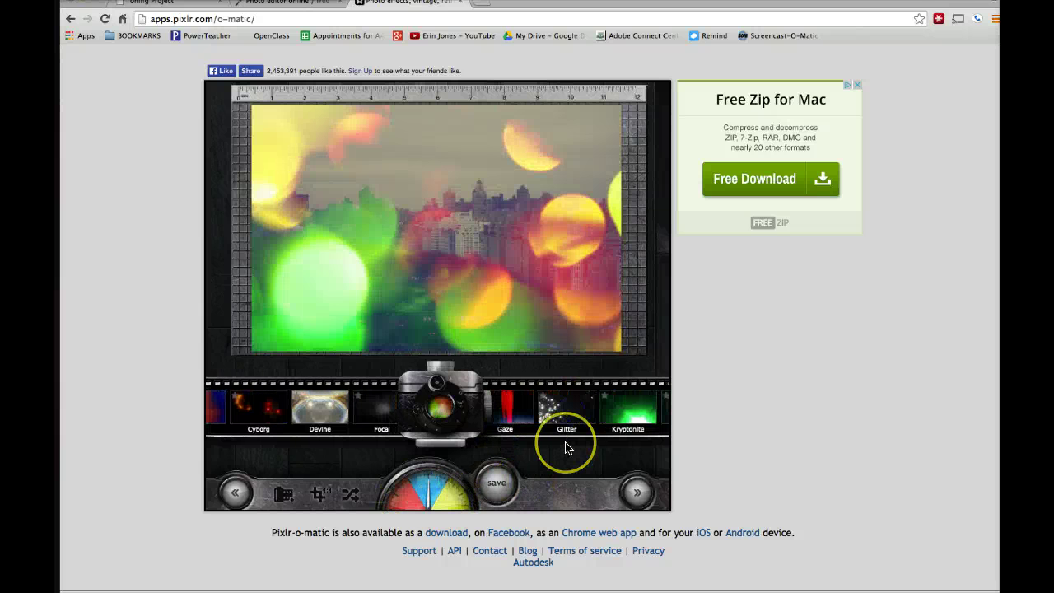
click(565, 414)
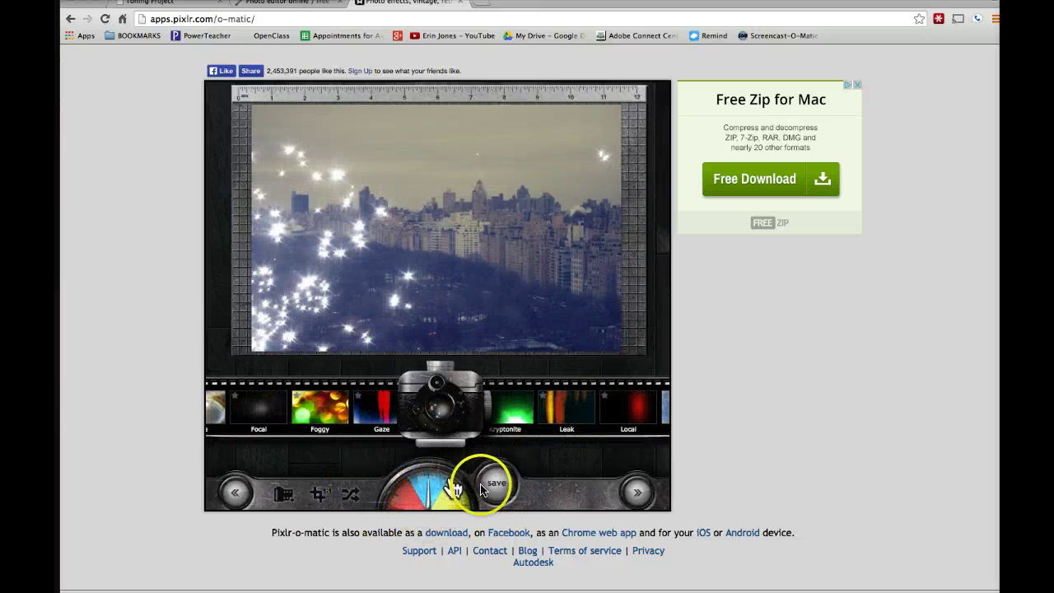
- Go to the border frames, try Clean, Dirt, Film and Ground, and apply the Hassel frame
click(460, 509)
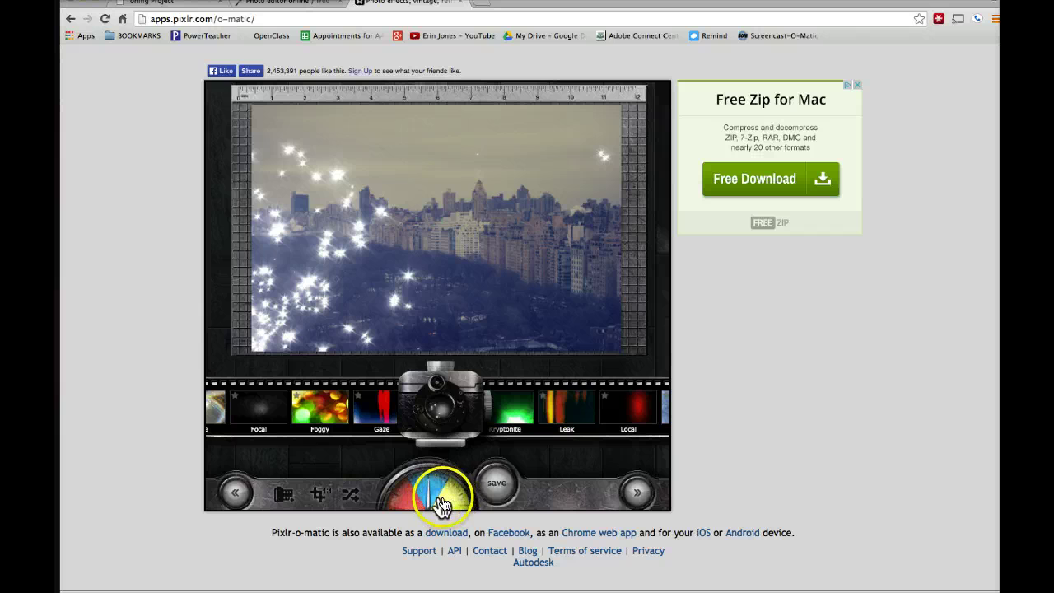
click(500, 415)
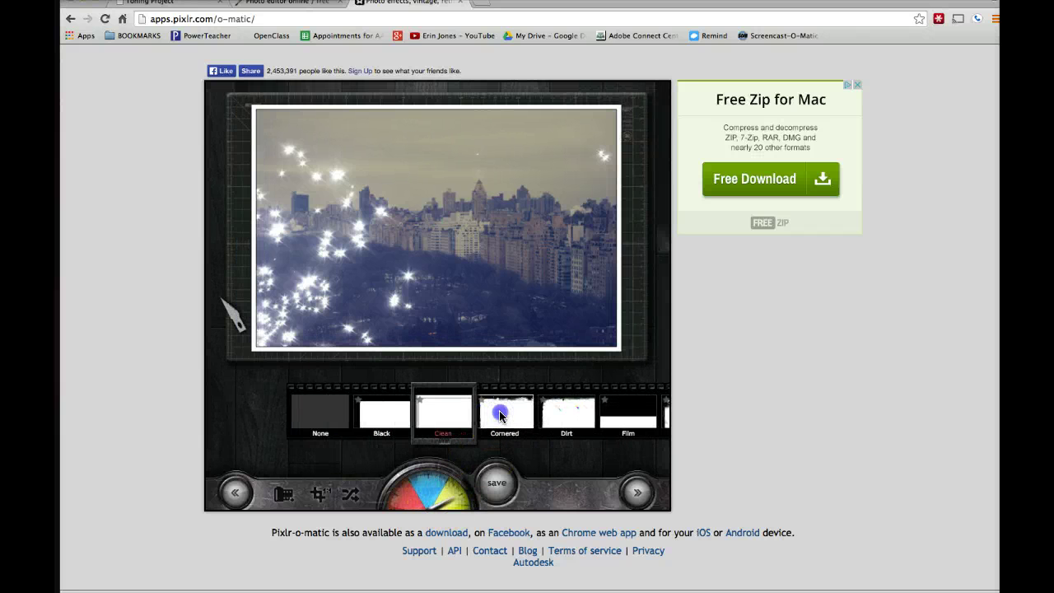
click(499, 414)
click(501, 414)
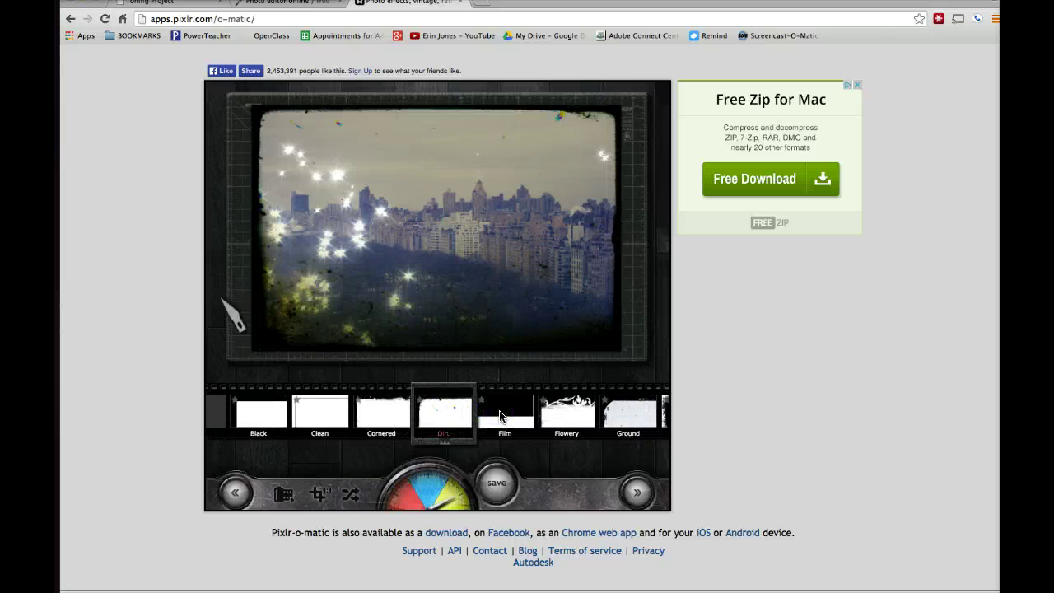
click(499, 414)
click(499, 414)
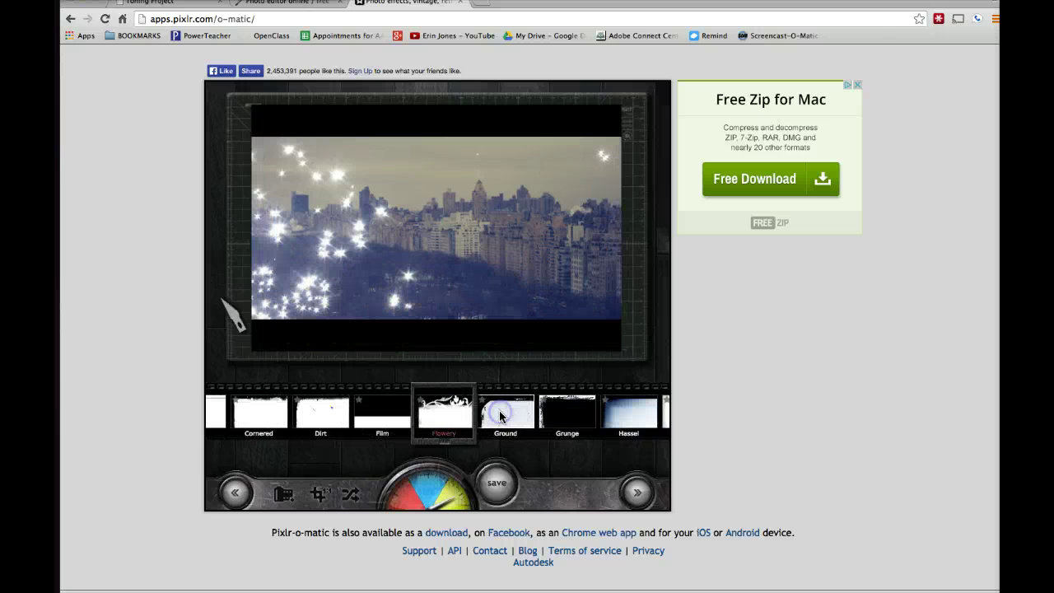
click(519, 414)
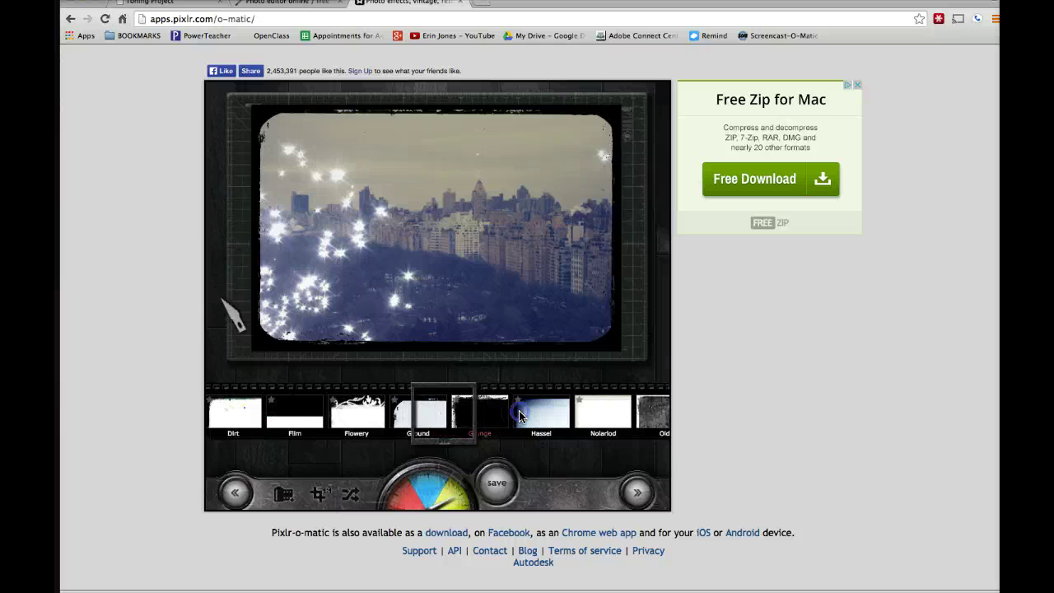
click(519, 414)
- Keep the Salomon colour effect, set the light overlay to None, and bring up the save options
click(401, 501)
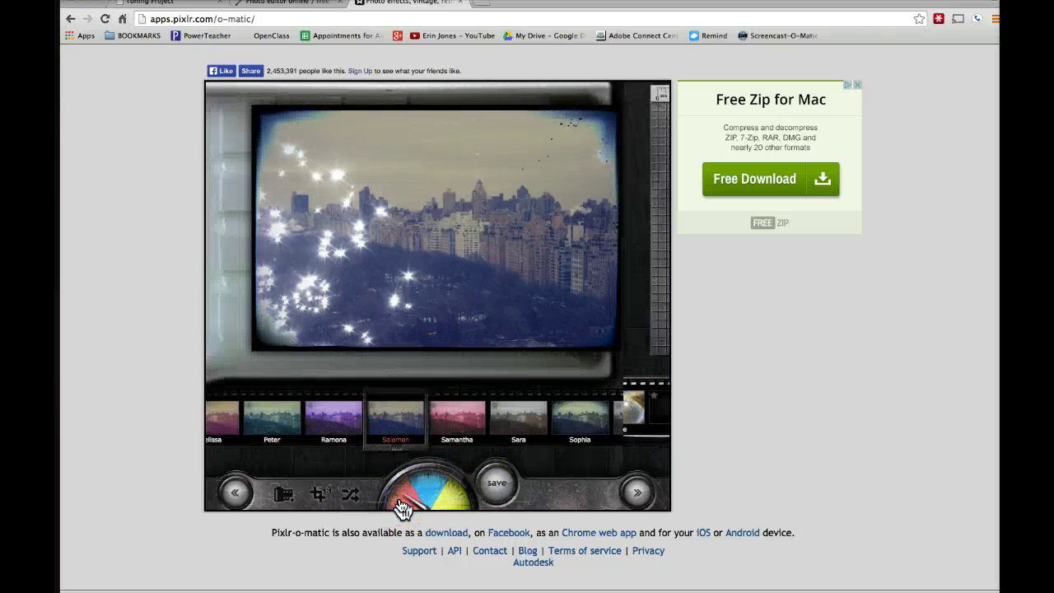
click(407, 436)
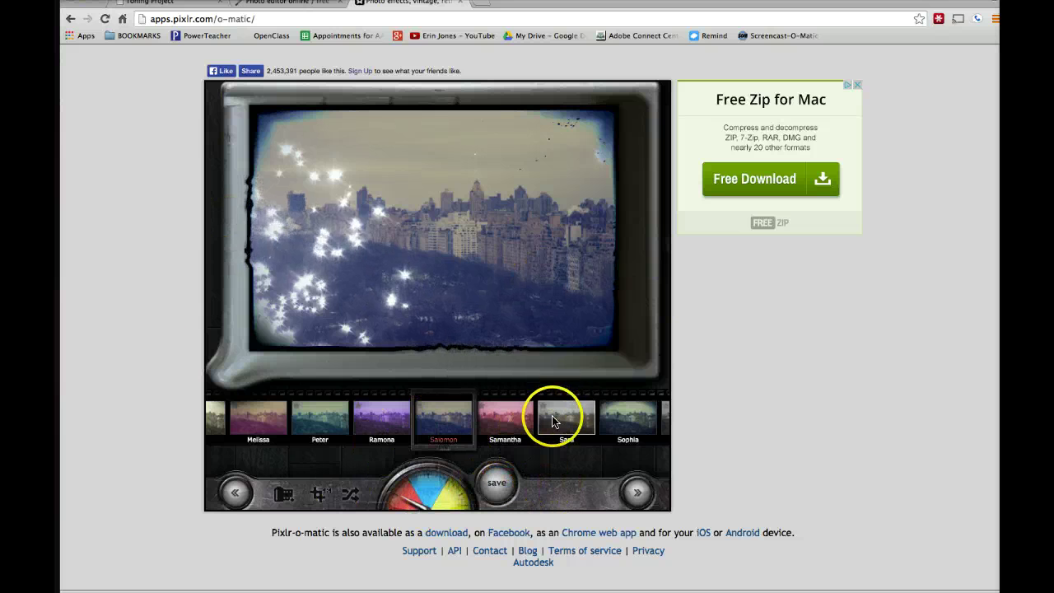
click(438, 488)
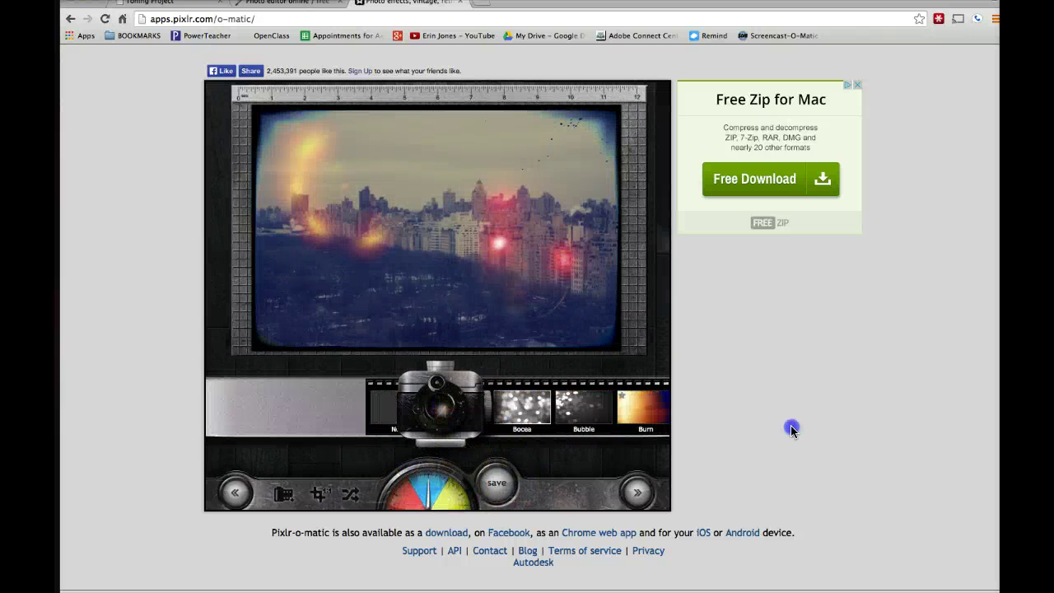
click(512, 419)
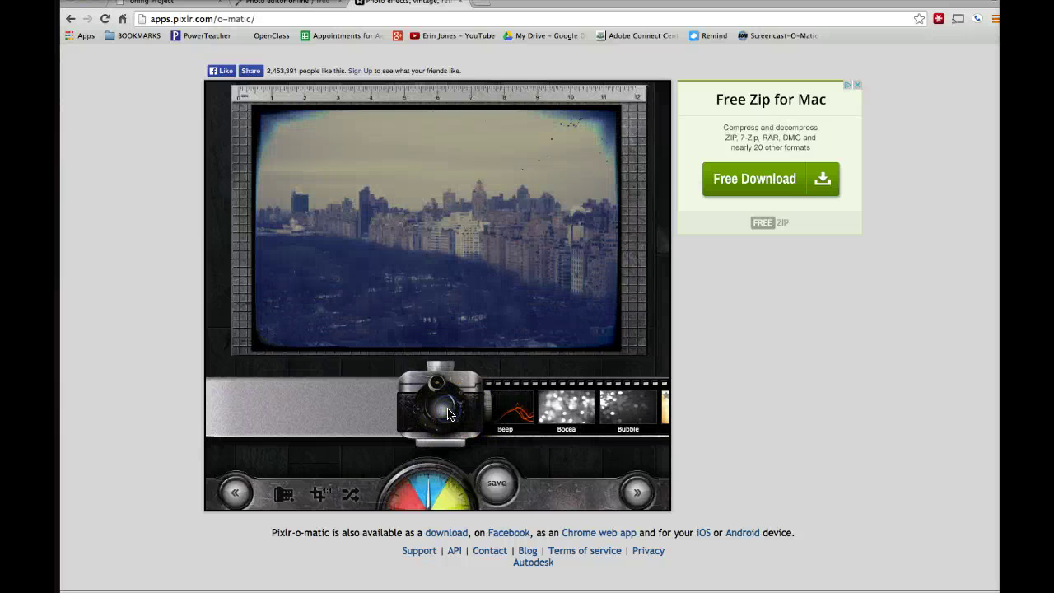
click(496, 484)
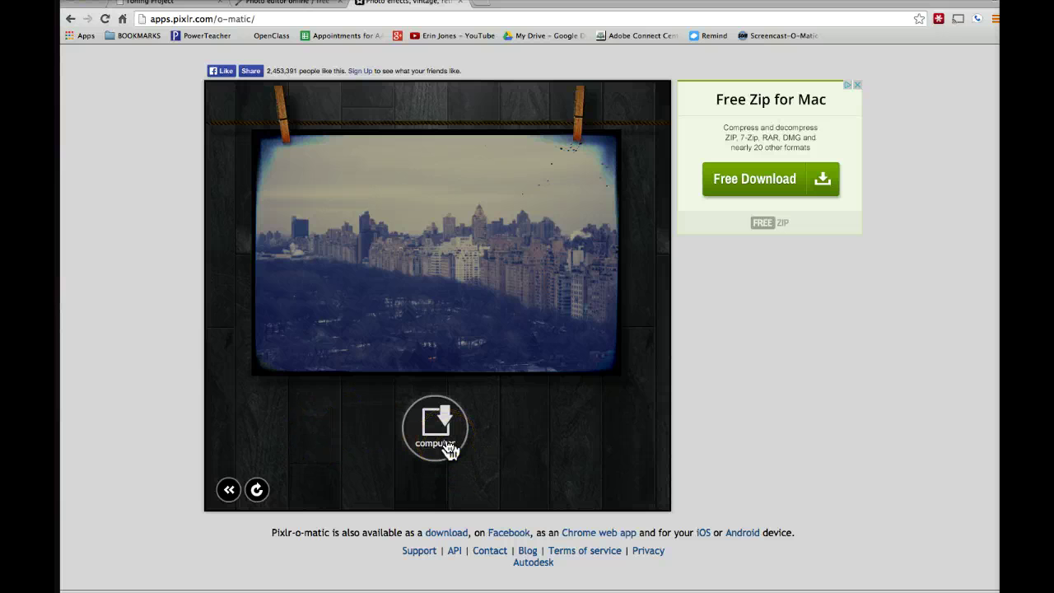
click(553, 369)
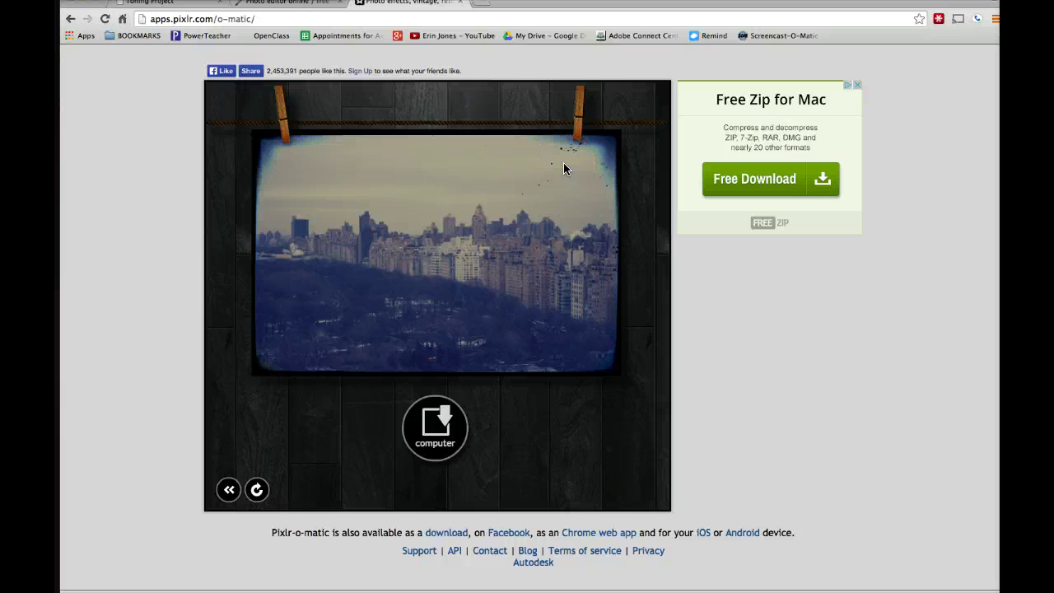
- Compare the green-toned photo in Pixlr Editor with the Pixlr-o-matic version, ending in Pixlr Editor
click(316, 7)
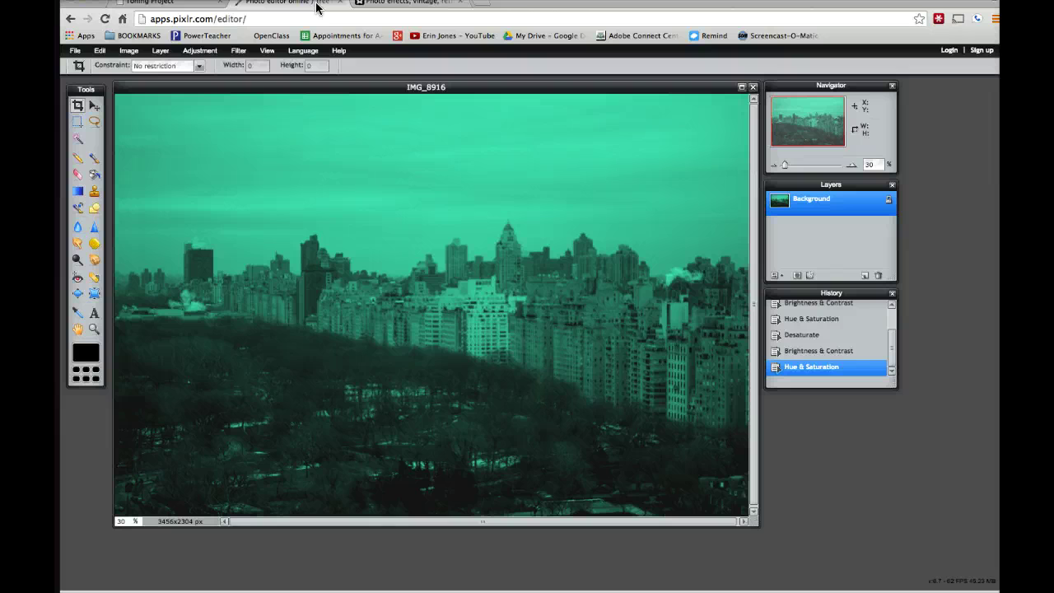
click(387, 10)
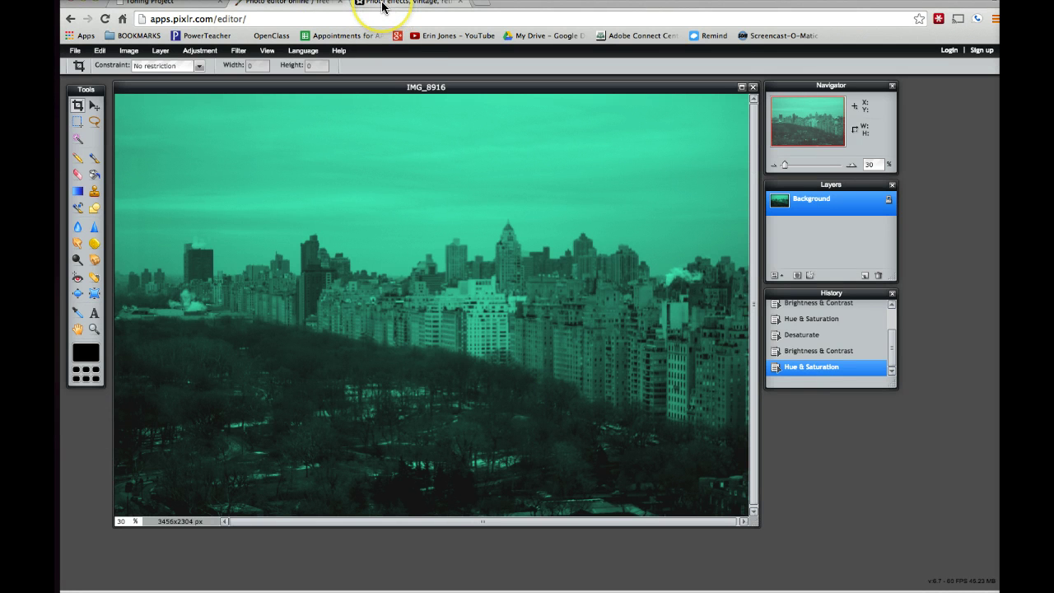
click(381, 8)
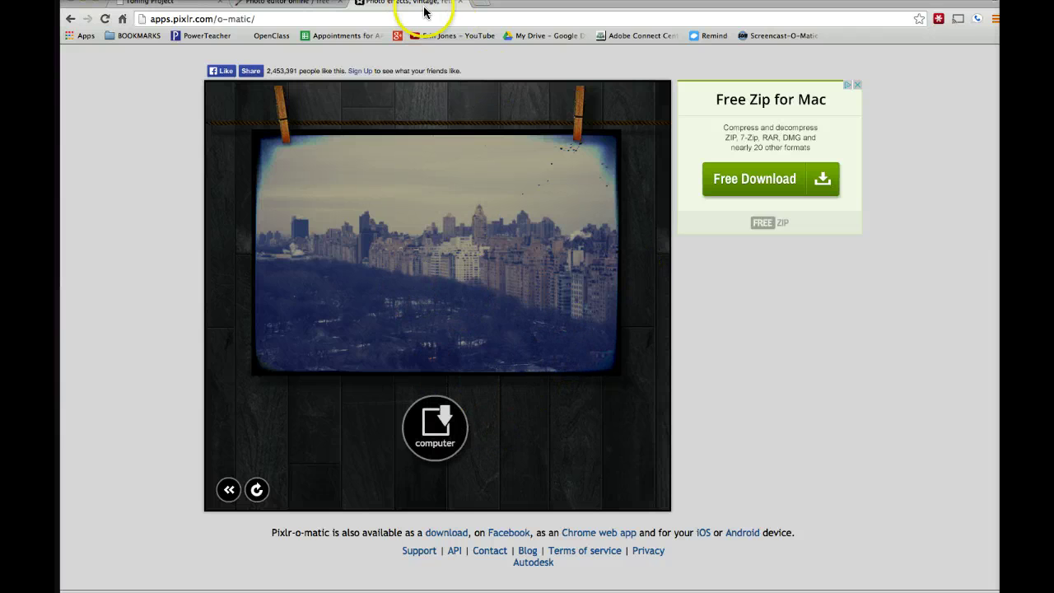
click(314, 6)
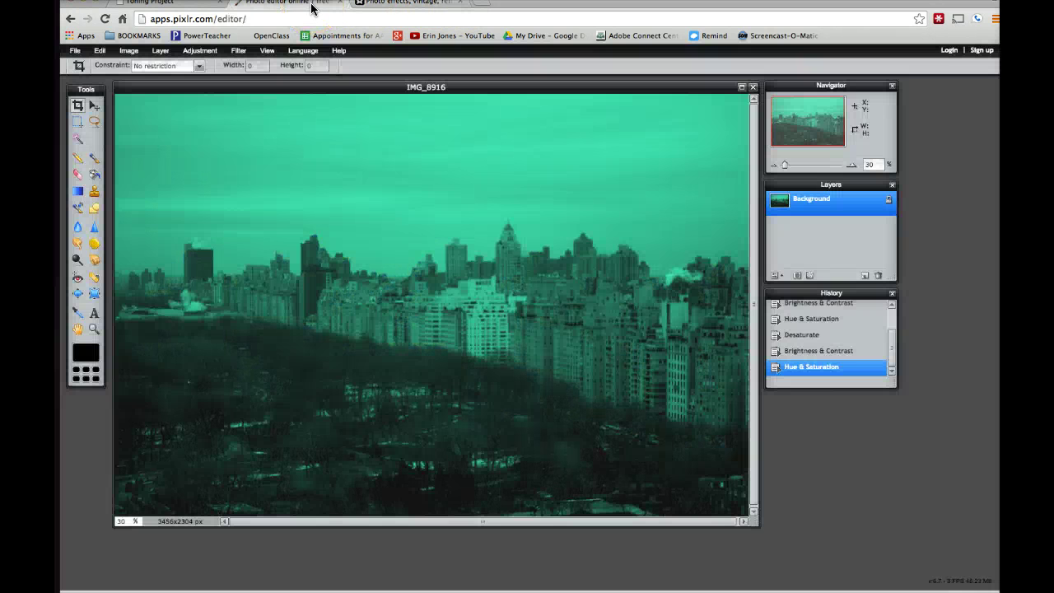